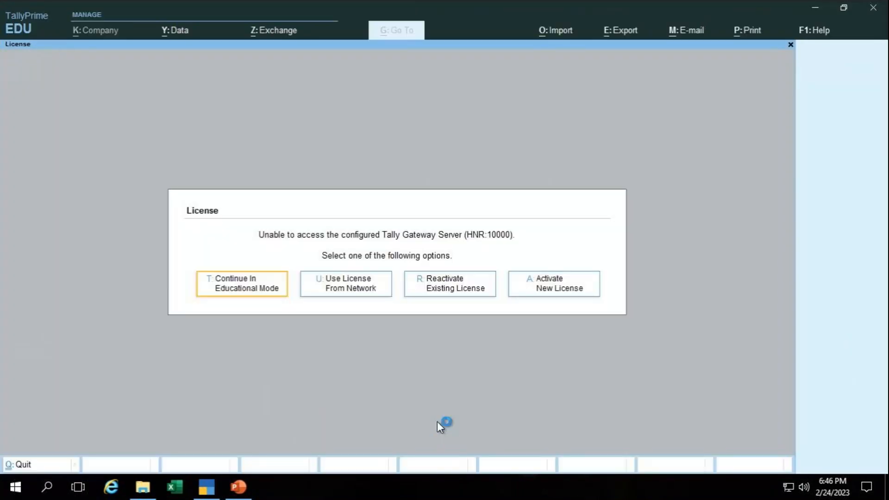
- Continue in educational mode and open the ABC Communications company from the list of companies
{"action": "left_click", "coordinate": [265, 290]}
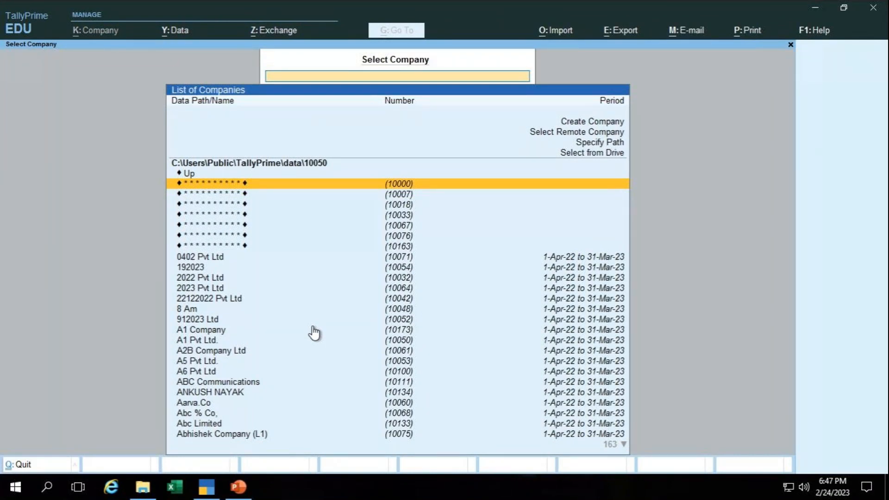
{"action": "key", "text": "Down"}
{"action": "key", "text": "Down"}
{"action": "key", "text": "Down"}
{"action": "key", "text": "Down"}
{"action": "key", "text": "Down"}
{"action": "key", "text": "Down"}
{"action": "key", "text": "Down"}
{"action": "key", "text": "Down"}
{"action": "key", "text": "Down"}
{"action": "key", "text": "Down"}
{"action": "key", "text": "Down"}
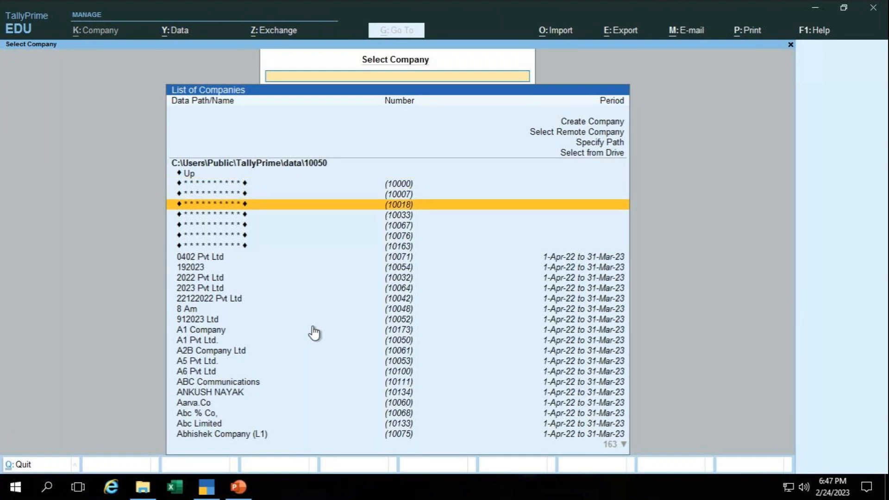
{"action": "key", "text": "Down"}
{"action": "key", "text": "Down"}
{"action": "key", "text": "Down"}
{"action": "key", "text": "Down"}
{"action": "key", "text": "Down"}
{"action": "key", "text": "Down"}
{"action": "key", "text": "Down"}
{"action": "key", "text": "Down"}
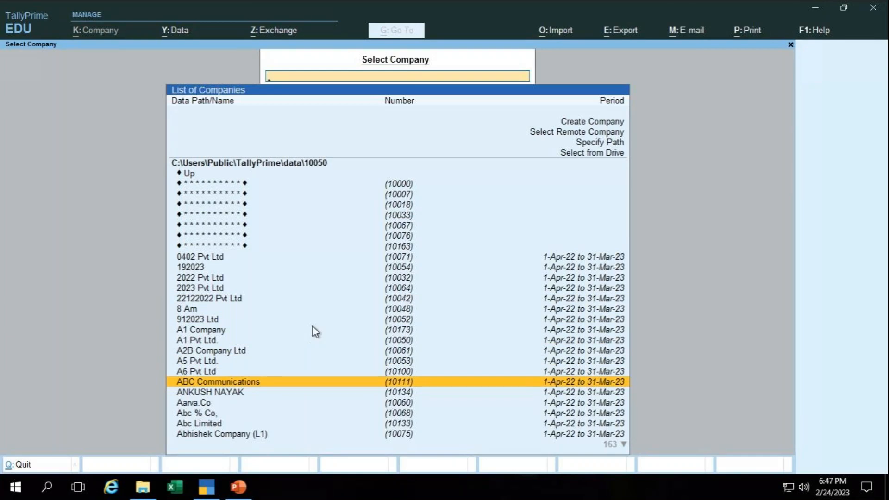
{"action": "key", "text": "Return"}
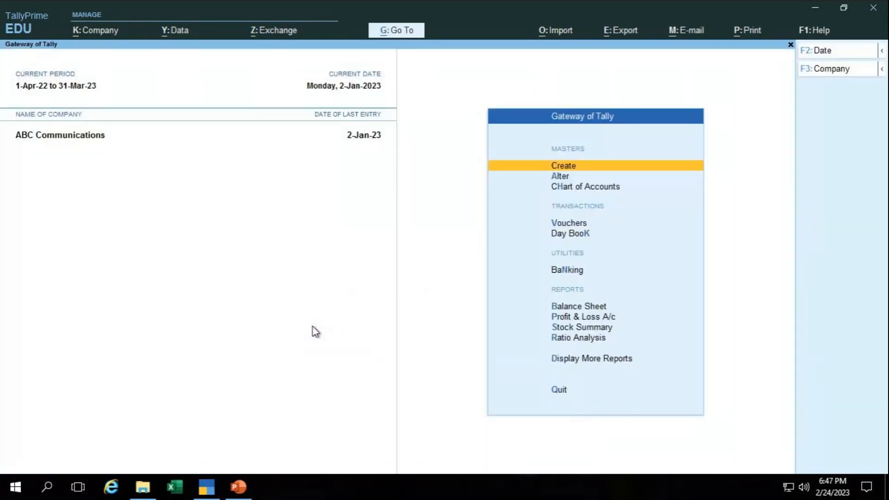
- Start a new company named MCC Communicationn, using the same mailing name and leaving the address empty
{"action": "key", "text": "alt+k"}
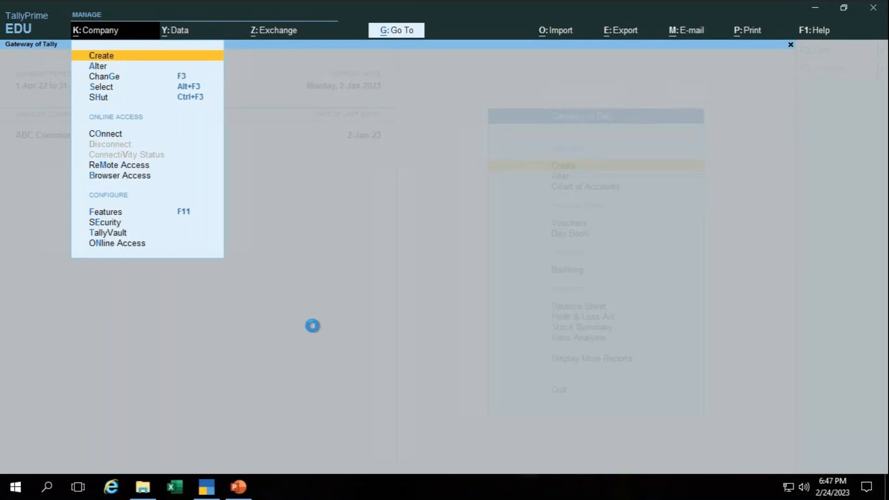
{"action": "key", "text": "Return"}
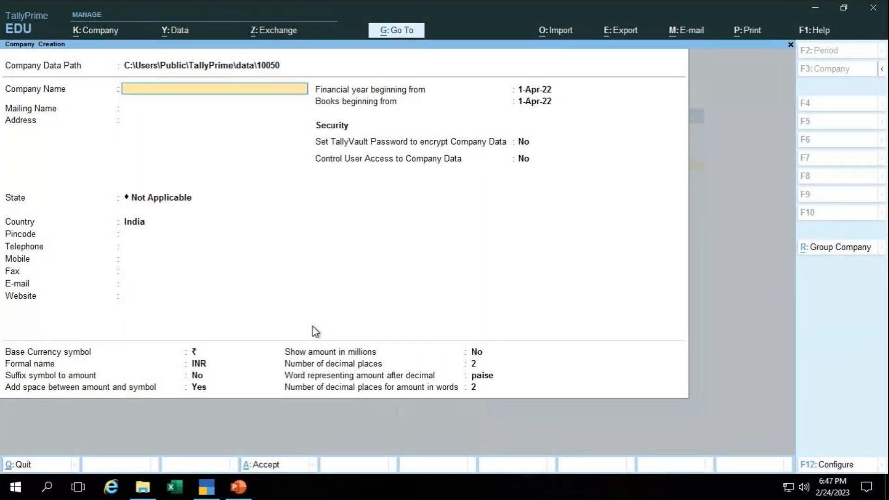
{"action": "type", "text": "MCC Communication"}
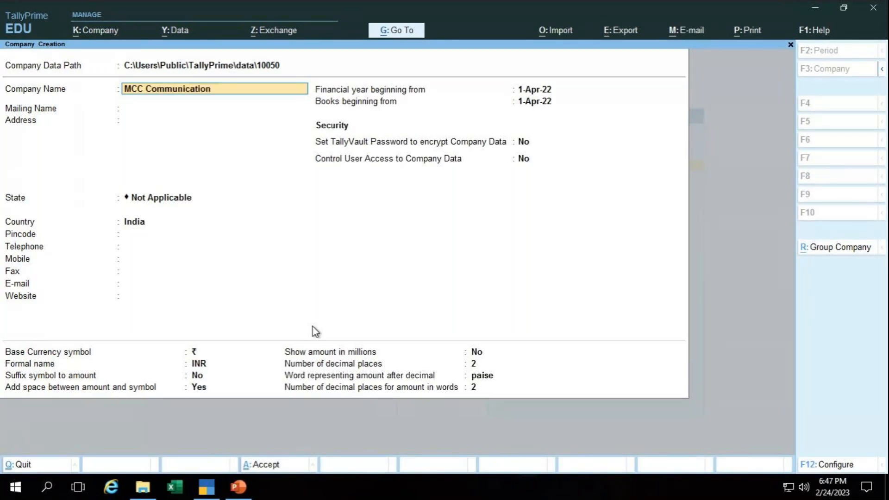
{"action": "type", "text": "n"}
{"action": "key", "text": "Return"}
{"action": "key", "text": "Return"}
{"action": "key", "text": "Return"}
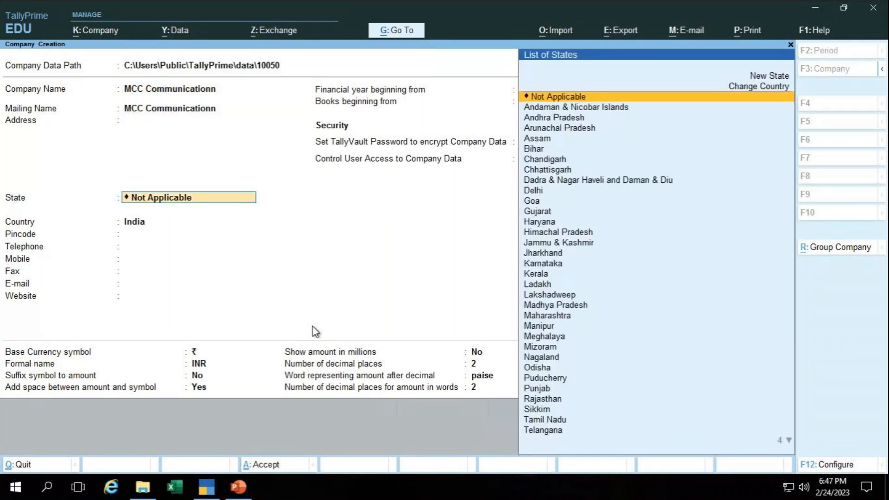
- Set the new company's state to Karnataka, save the company and accept its default features
{"action": "type", "text": "Kar"}
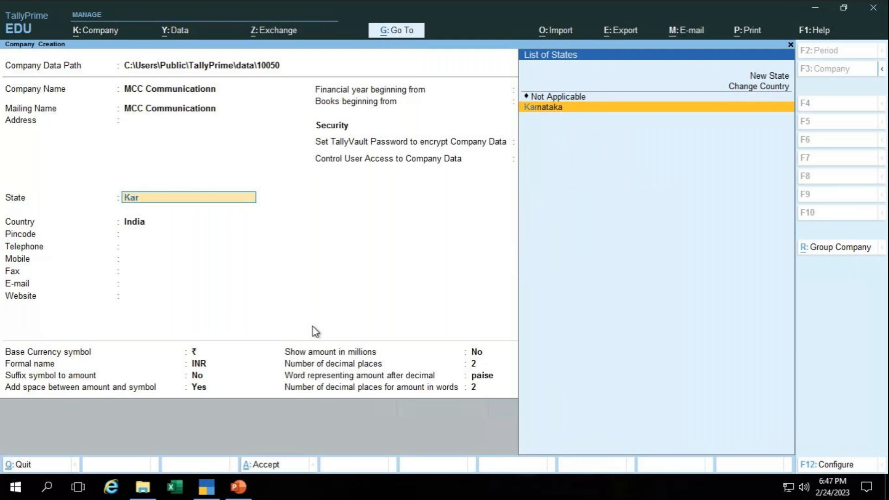
{"action": "key", "text": "Return"}
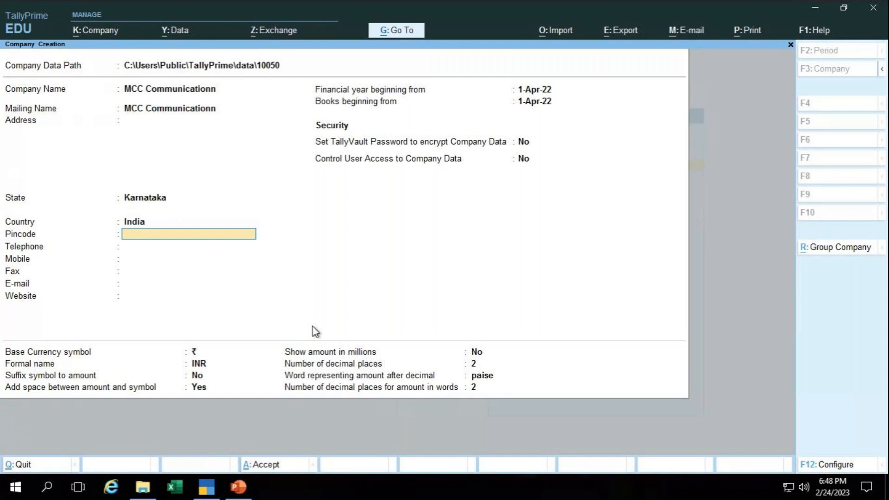
{"action": "key", "text": "ctrl"}
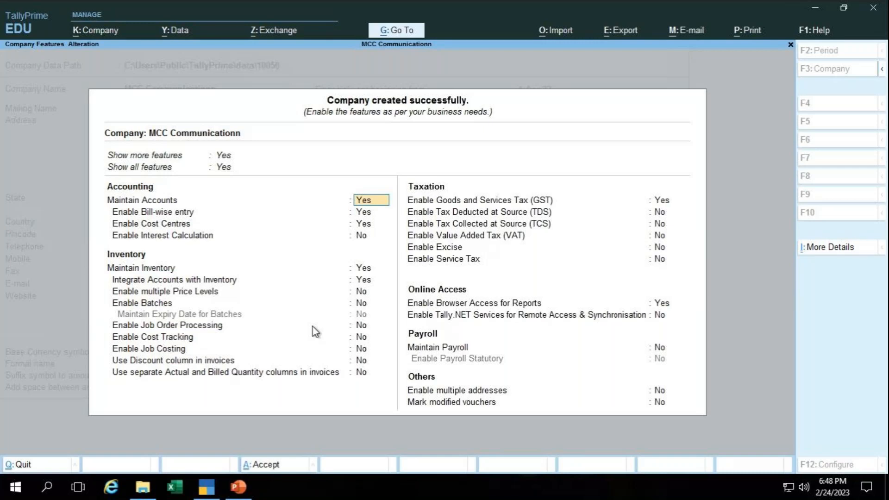
{"action": "key", "text": "ctrl+a"}
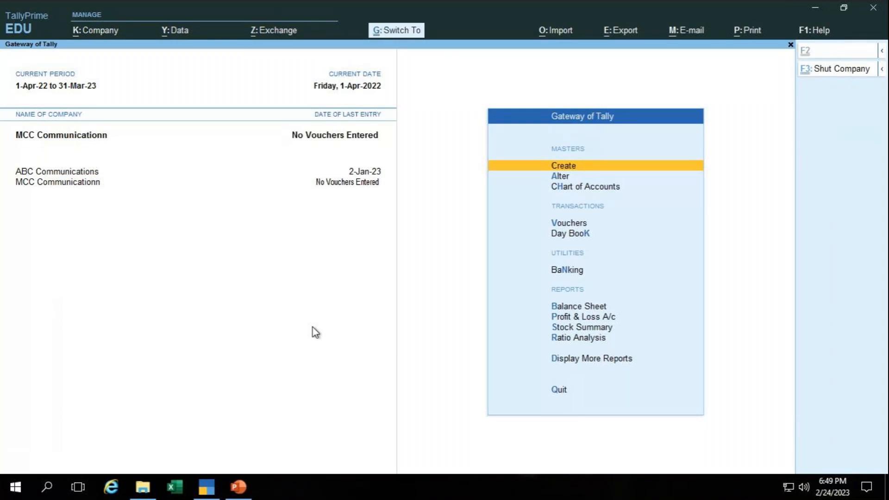
- Show the calculator pane and the list of companies available to open, closing each without making a choice
{"action": "key", "text": "ctrl+n"}
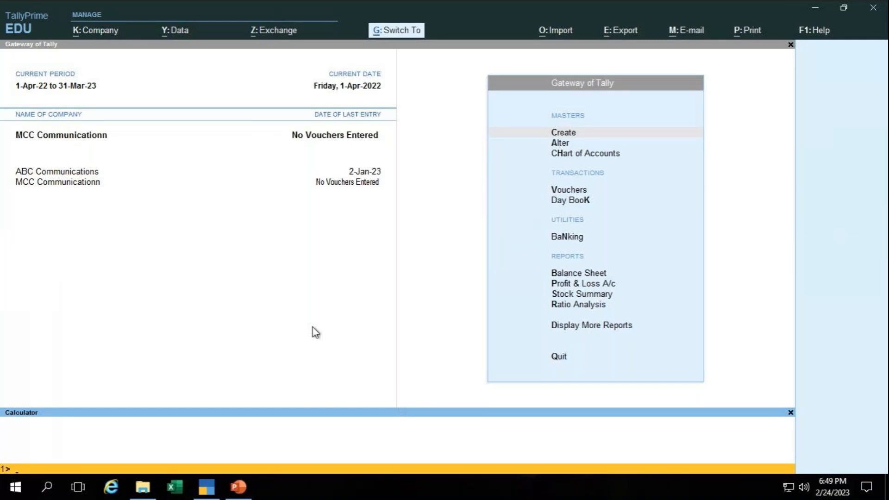
{"action": "key", "text": "Escape"}
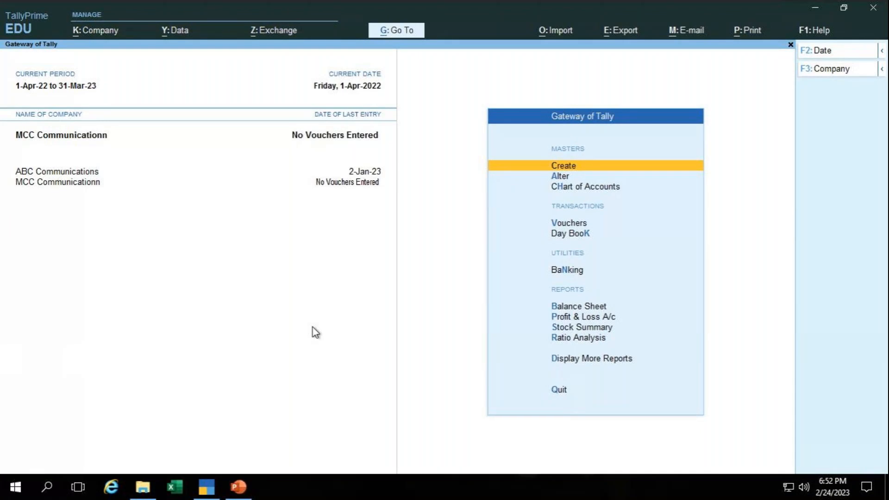
{"action": "key", "text": "alt"}
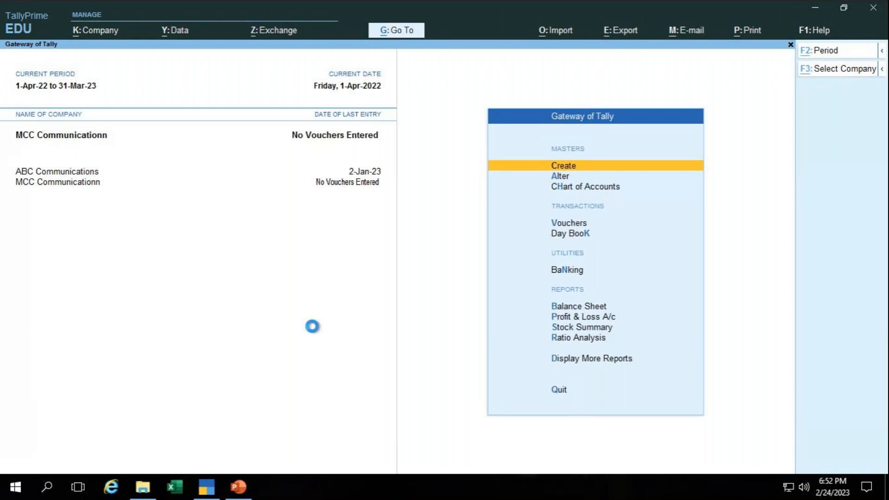
{"action": "key", "text": "alt+F3"}
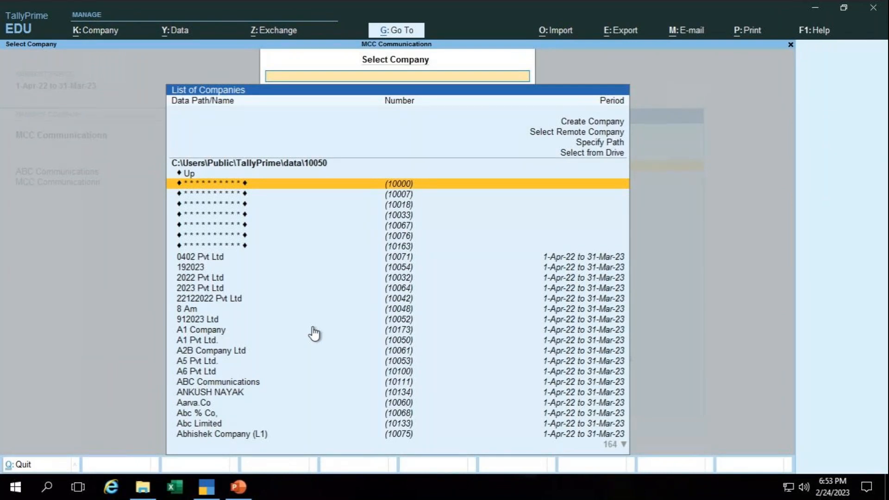
{"action": "key", "text": "Escape"}
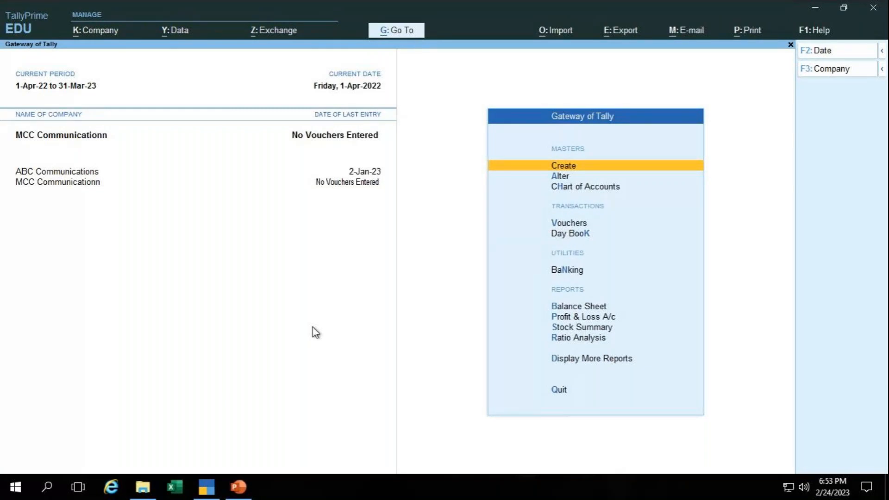
- Shut the ABC Communications company, leaving MCC Communicationn open
{"action": "key", "text": "ctrl"}
{"action": "key", "text": "ctrl+F3"}
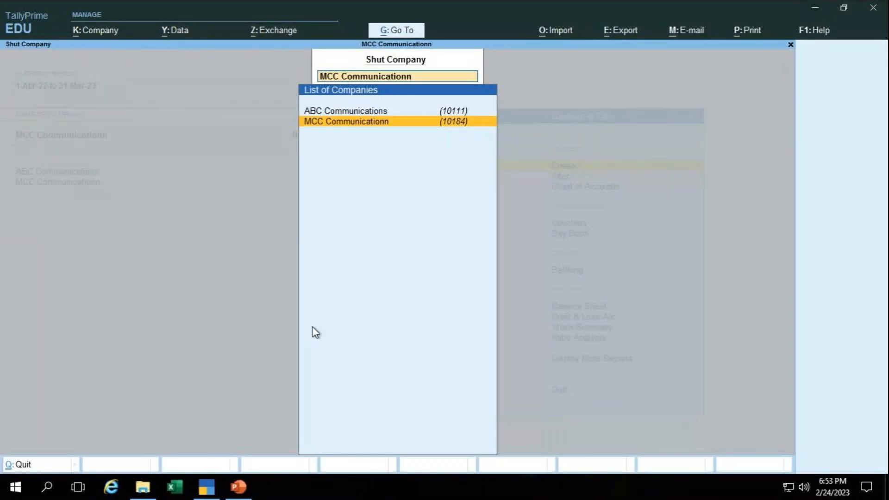
{"action": "key", "text": "Up"}
{"action": "key", "text": "Return"}
- Find ABC Communications in the company list with the search text "abc" and reopen it
{"action": "key", "text": "alt+F3"}
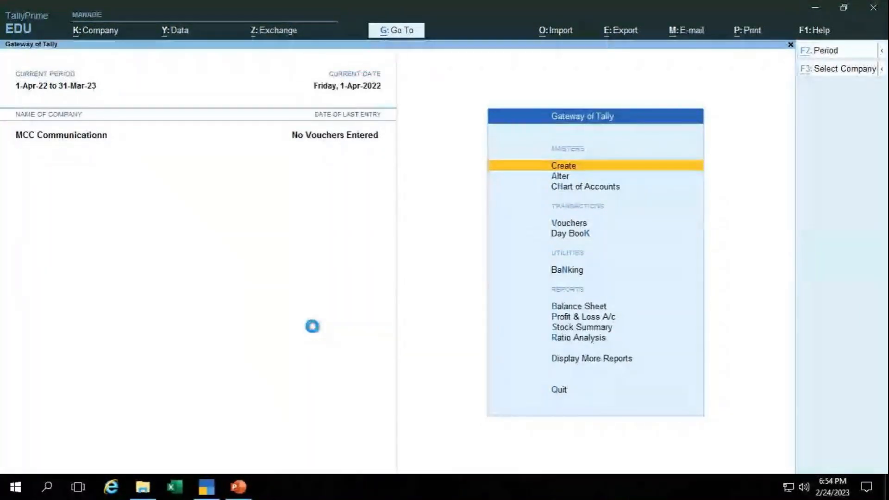
{"action": "key", "text": "F3"}
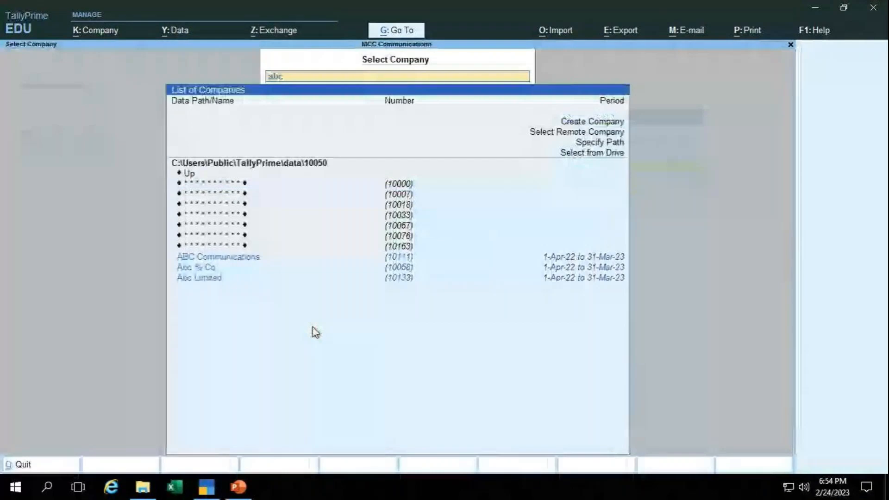
{"action": "key", "text": "Return"}
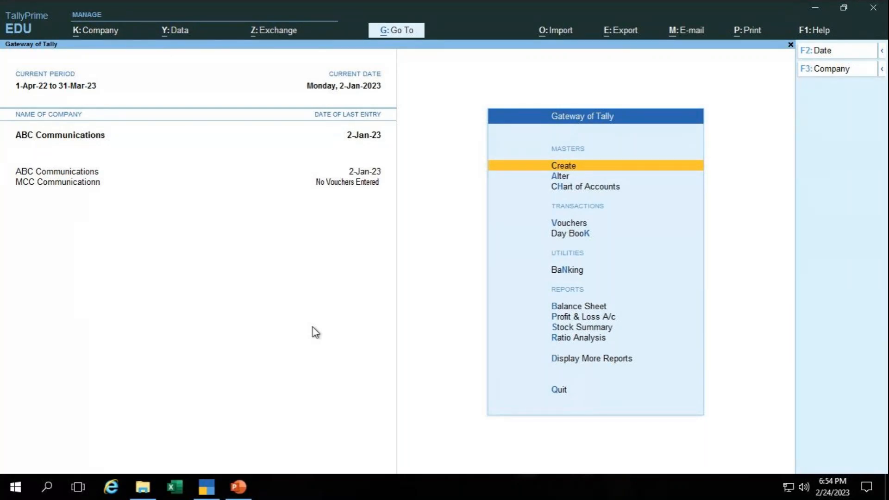
- Try to delete the ABC Communications company from its alteration form, backing out at the second confirmation and leaving company alteration
{"action": "key", "text": "alt+k"}
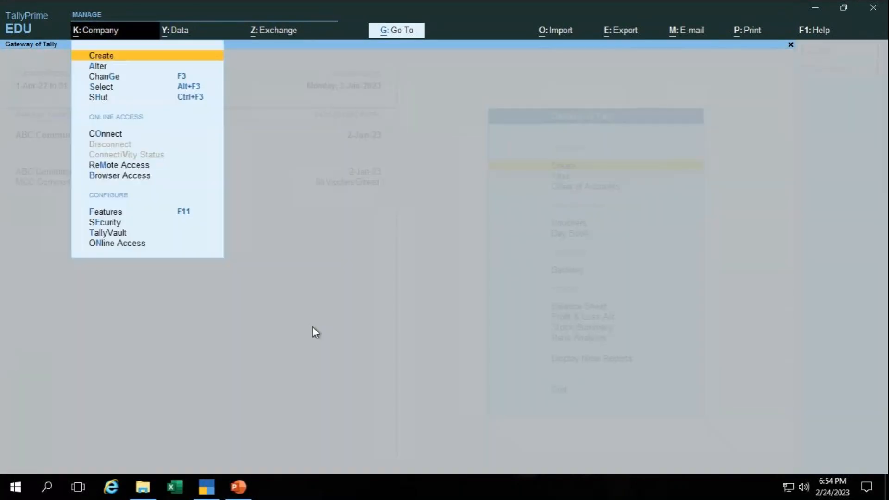
{"action": "key", "text": "Down"}
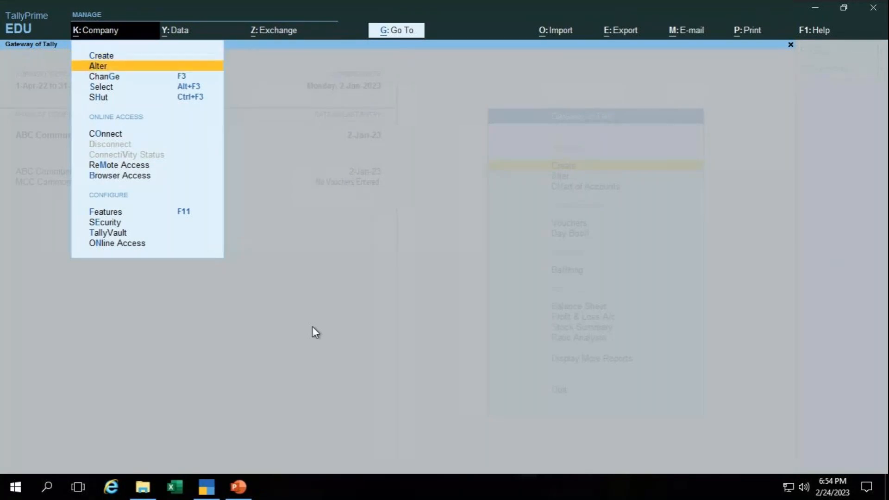
{"action": "key", "text": "Return"}
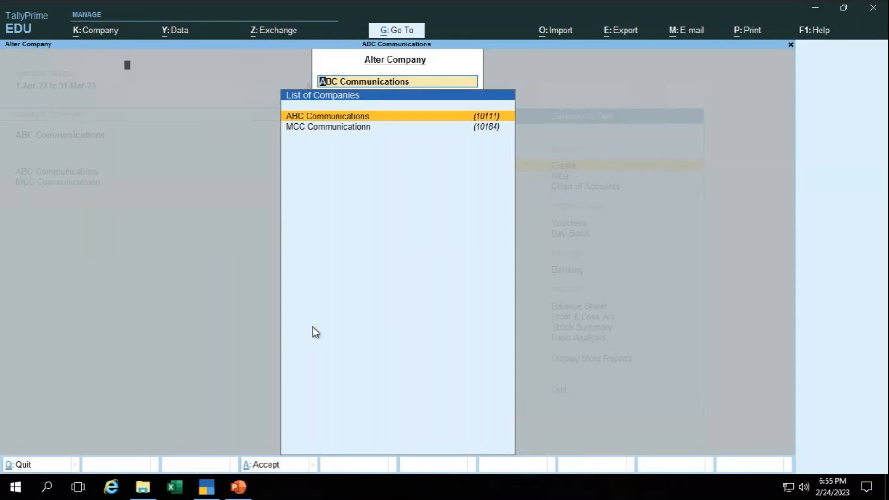
{"action": "key", "text": "Return"}
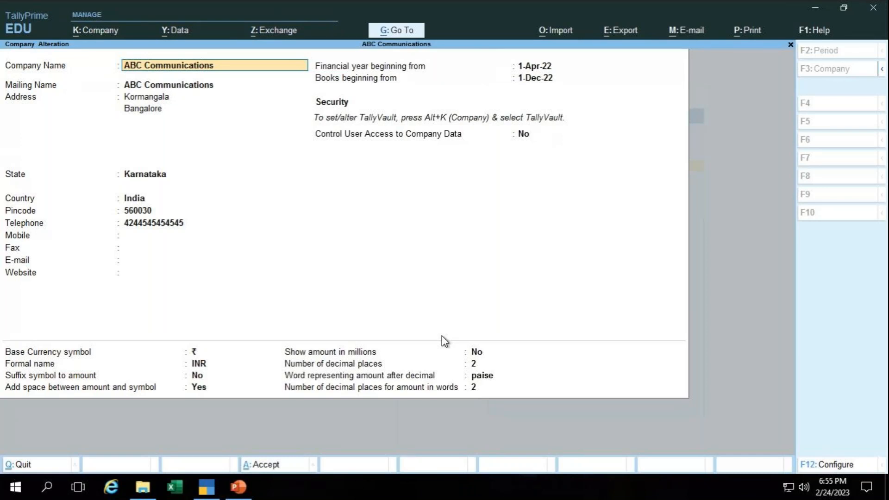
{"action": "key", "text": "alt"}
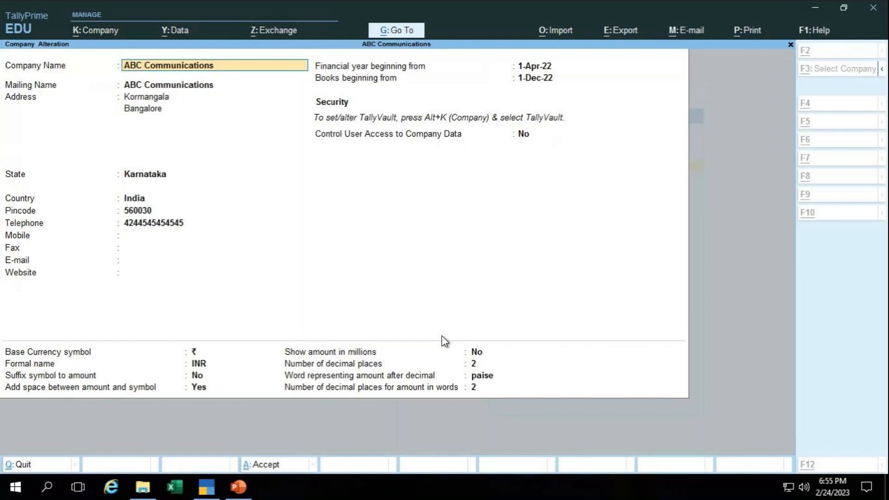
{"action": "key", "text": "alt+d"}
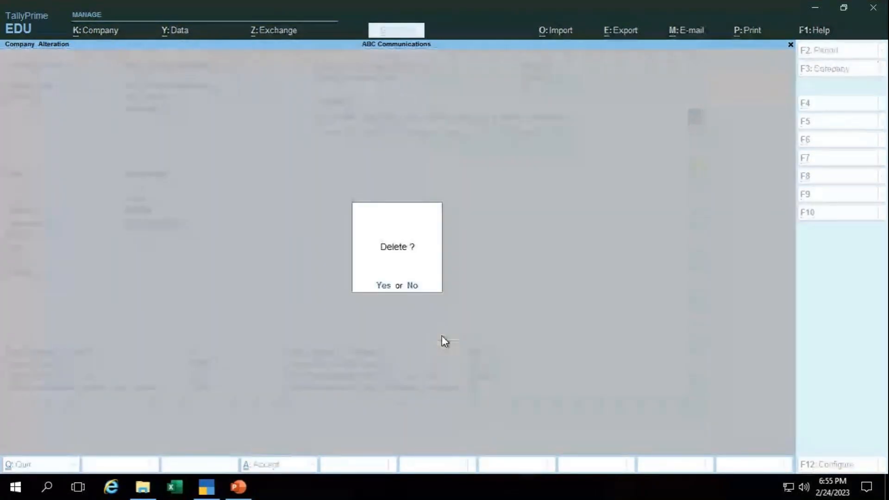
{"action": "key", "text": "y"}
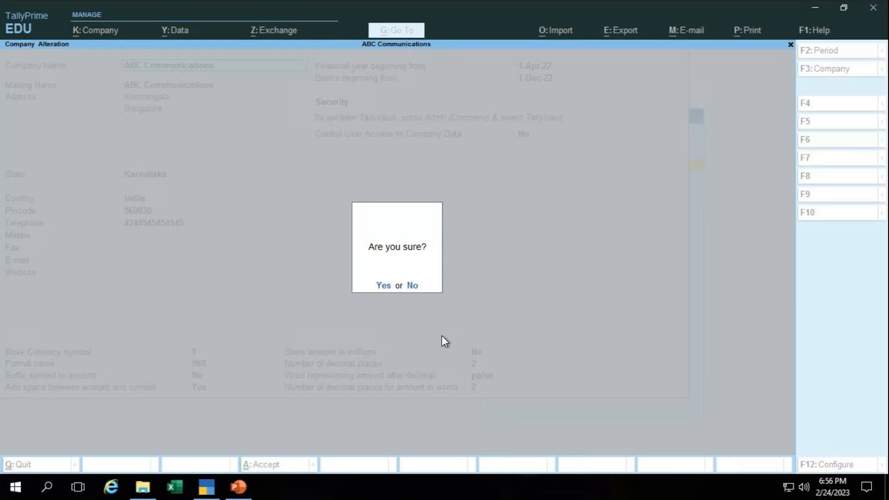
{"action": "key", "text": "Escape"}
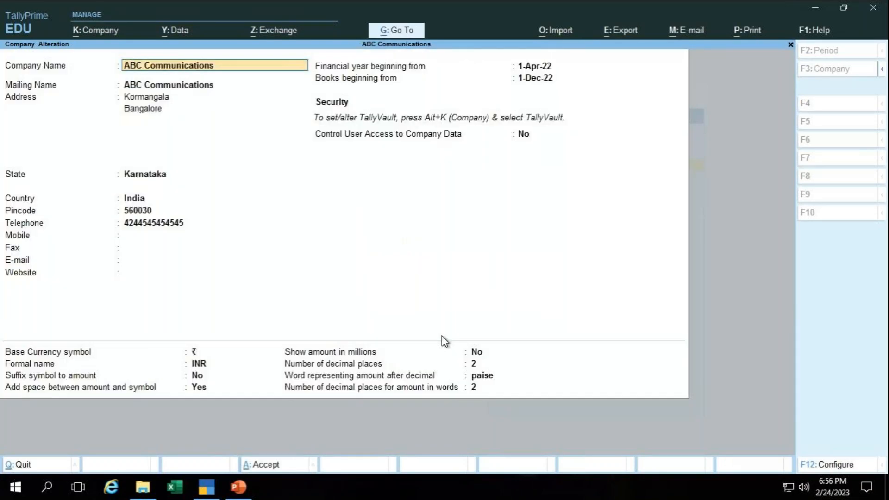
{"action": "key", "text": "Escape"}
{"action": "key", "text": "y"}
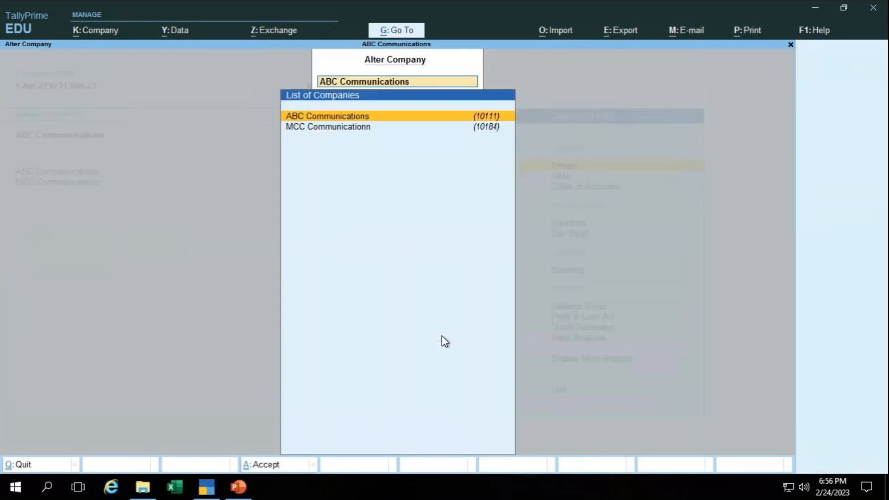
{"action": "key", "text": "Escape"}
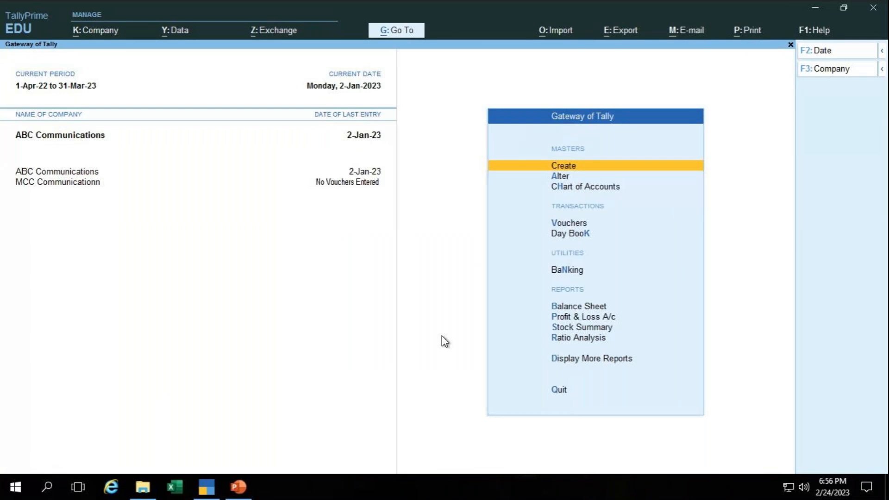
- Open the Bank Accounts group of ABC Communications for alteration
{"action": "key", "text": "Down"}
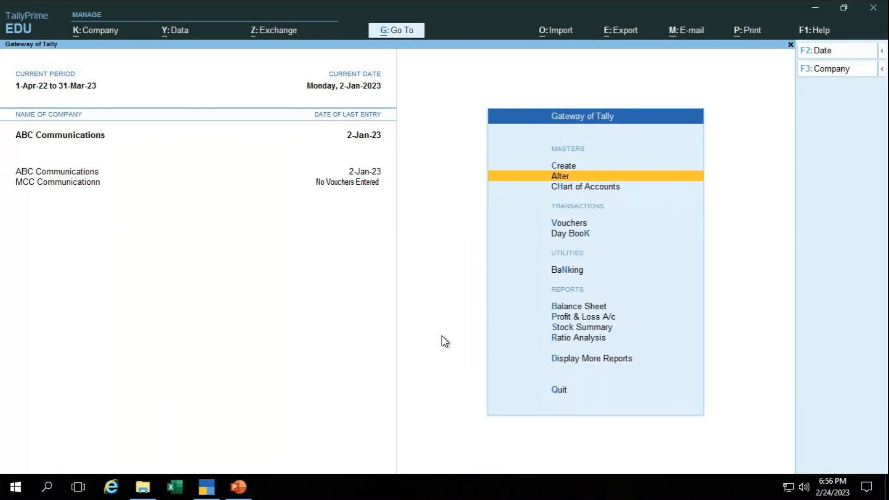
{"action": "key", "text": "Return"}
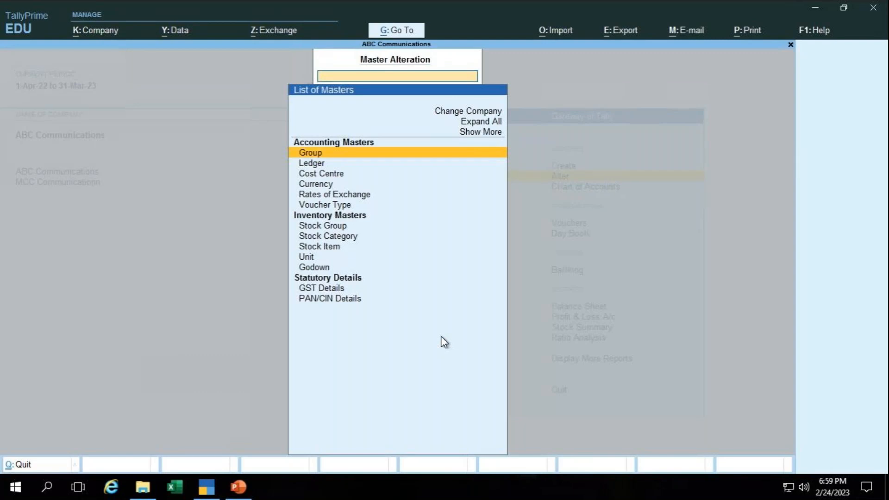
{"action": "key", "text": "Return"}
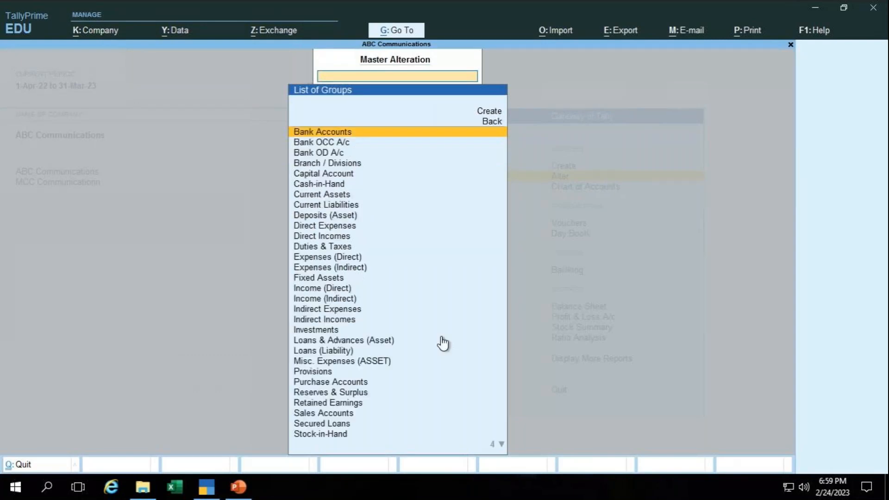
{"action": "key", "text": "Return"}
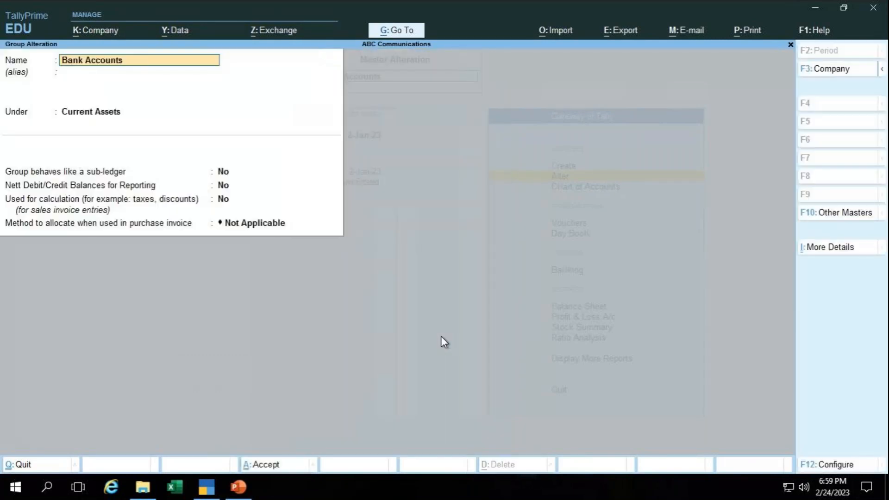
- Leave the Bank Accounts group's alteration without saving and return to the Gateway of Tally
{"action": "key", "text": "alt"}
{"action": "key", "text": "BackSpace"}
{"action": "key", "text": "Escape"}
{"action": "key", "text": "y"}
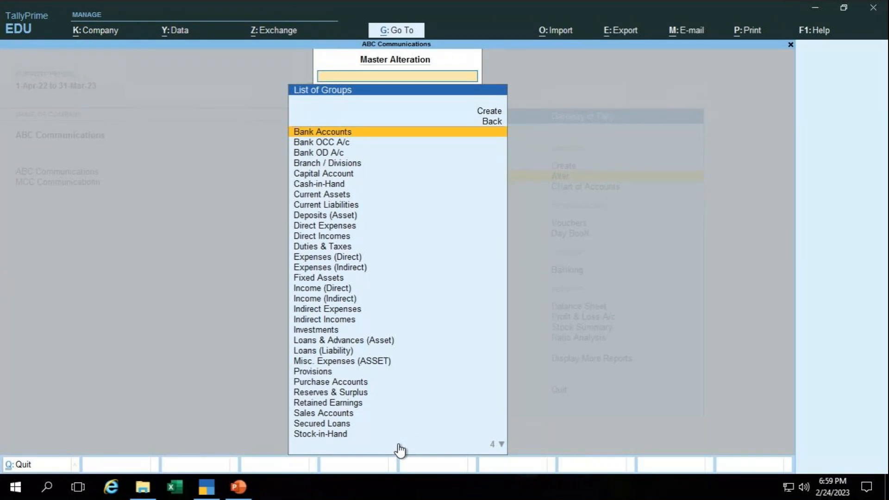
{"action": "key", "text": "Escape"}
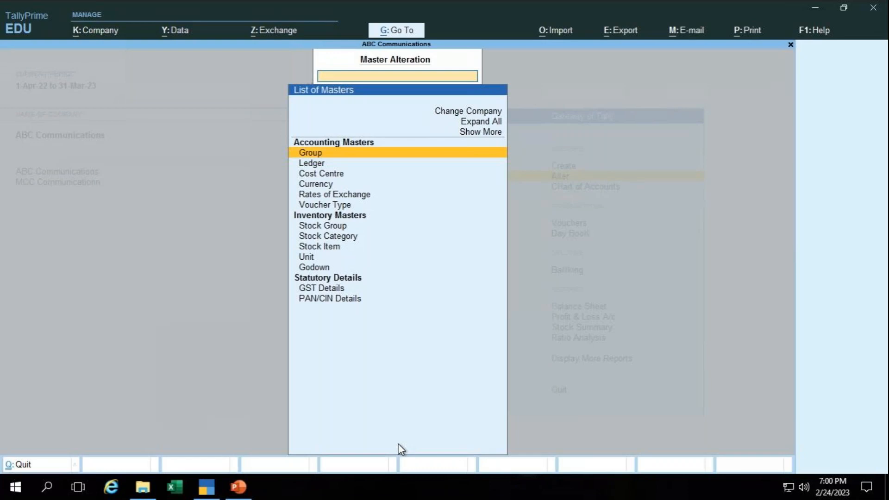
{"action": "key", "text": "Escape"}
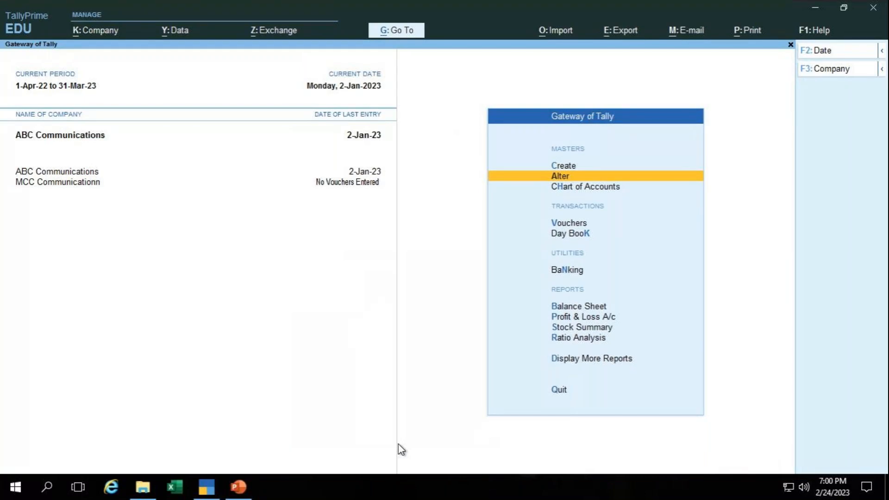
- Start creating a new currency master for ABC Communications
{"action": "key", "text": "Up"}
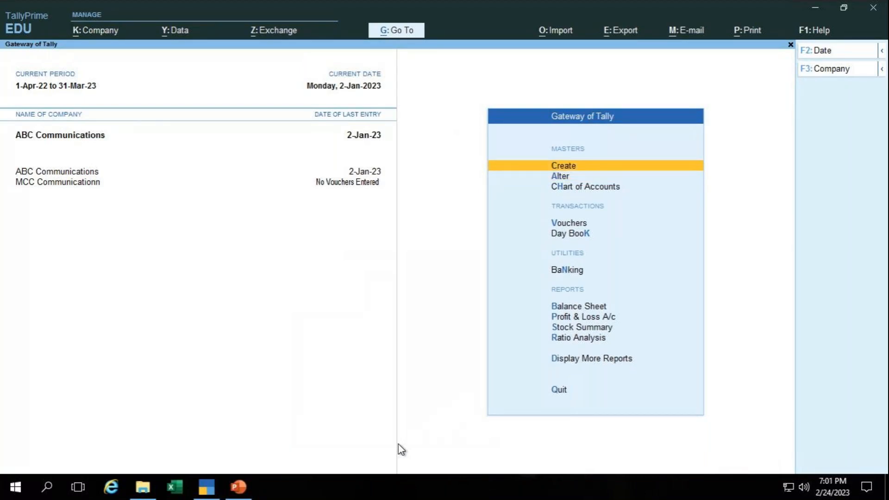
{"action": "key", "text": "Return"}
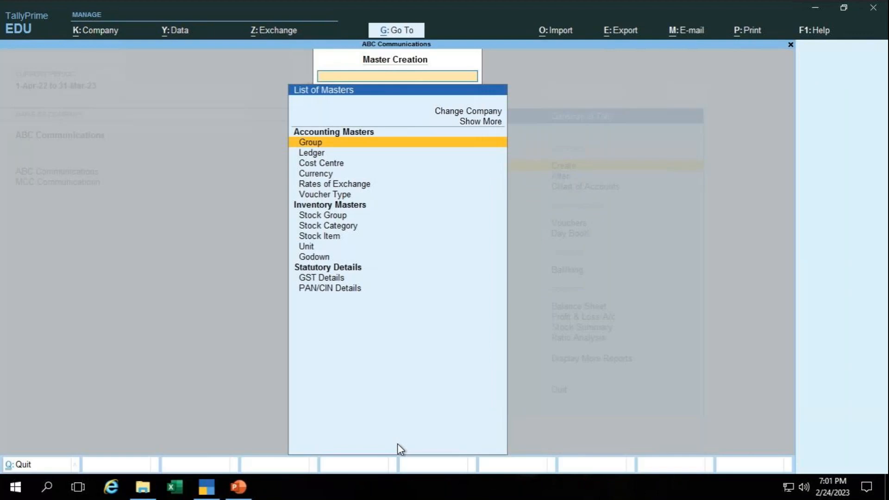
{"action": "key", "text": "Down"}
{"action": "key", "text": "Down"}
{"action": "key", "text": "Down"}
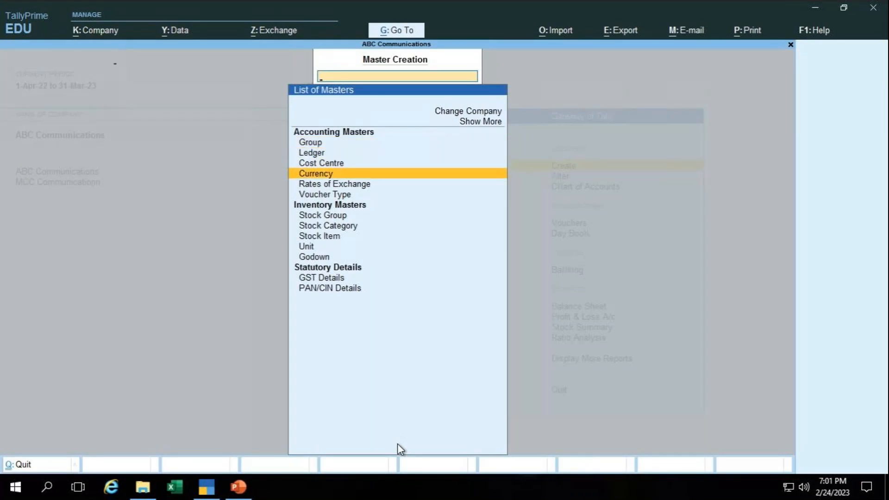
{"action": "key", "text": "Return"}
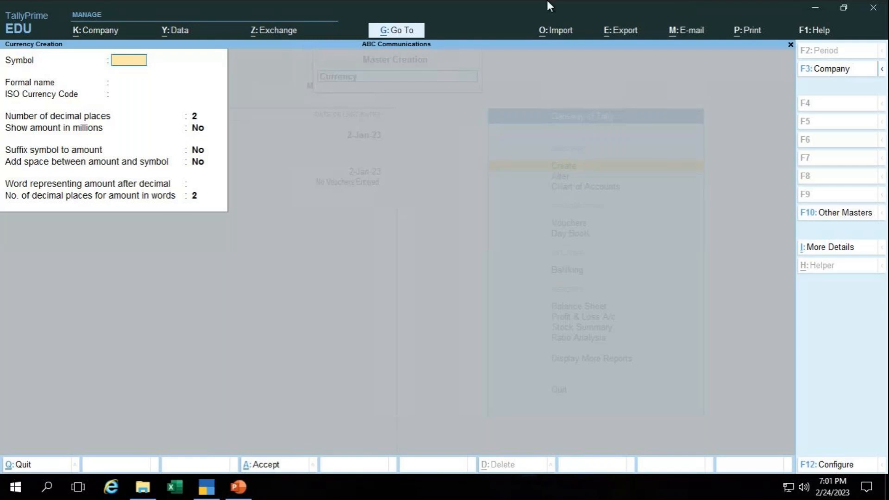
- Switch out of the remote session to the GoTo meeting window and toggle the microphone off and on again
{"action": "mouse_move", "coordinate": [424, 1]}
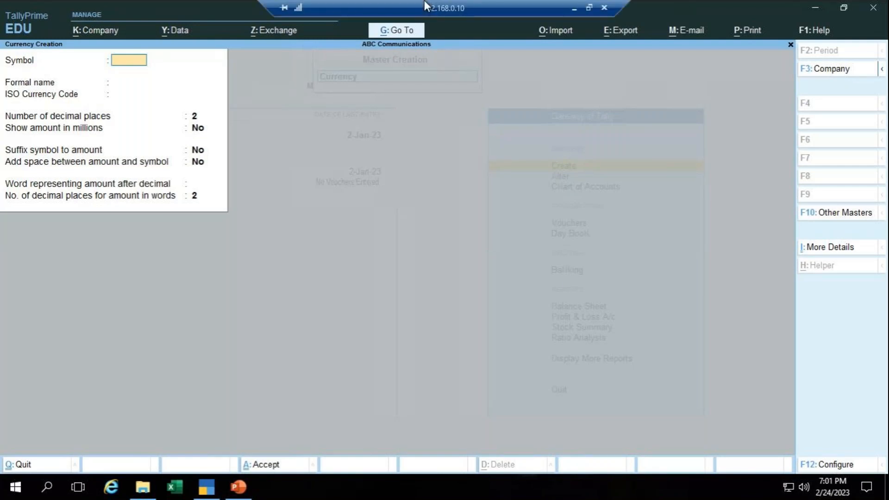
{"action": "left_click", "coordinate": [573, 7]}
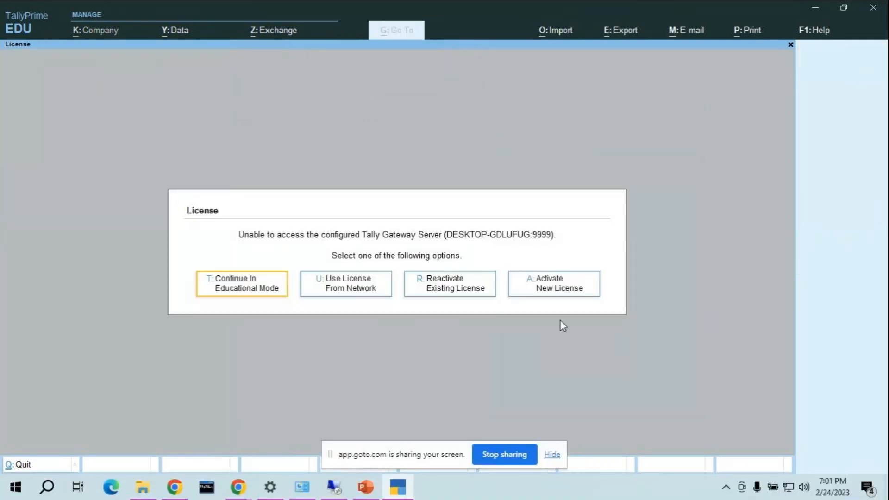
{"action": "left_click", "coordinate": [818, 8]}
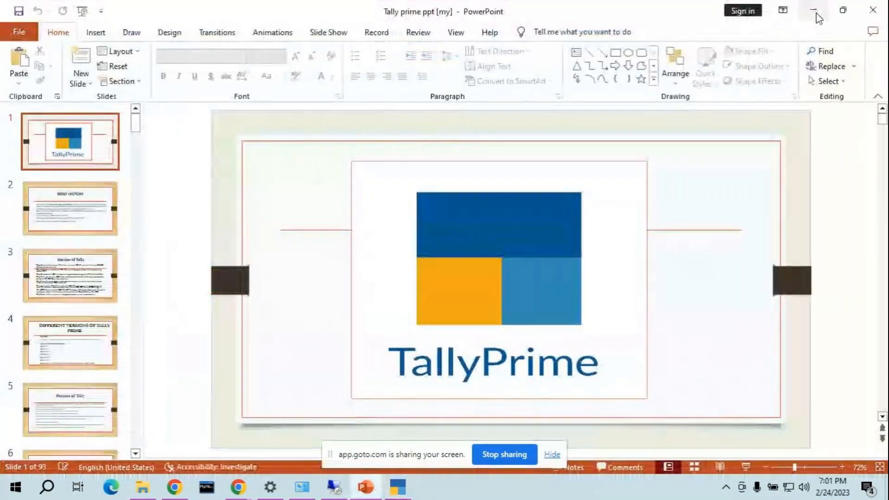
{"action": "left_click", "coordinate": [239, 492]}
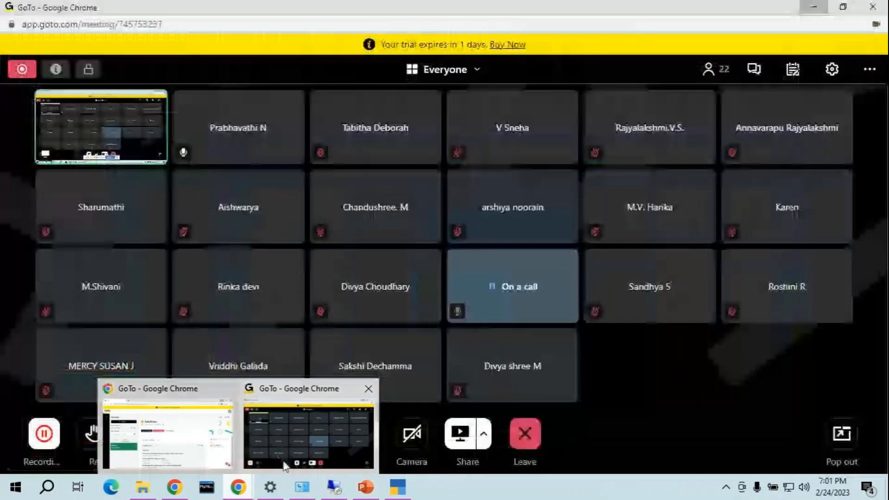
{"action": "left_click", "coordinate": [278, 455]}
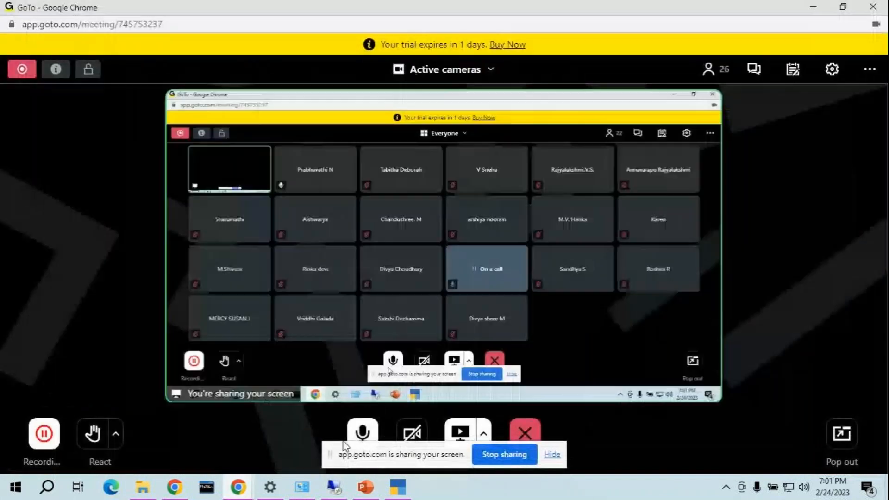
{"action": "left_click", "coordinate": [363, 433]}
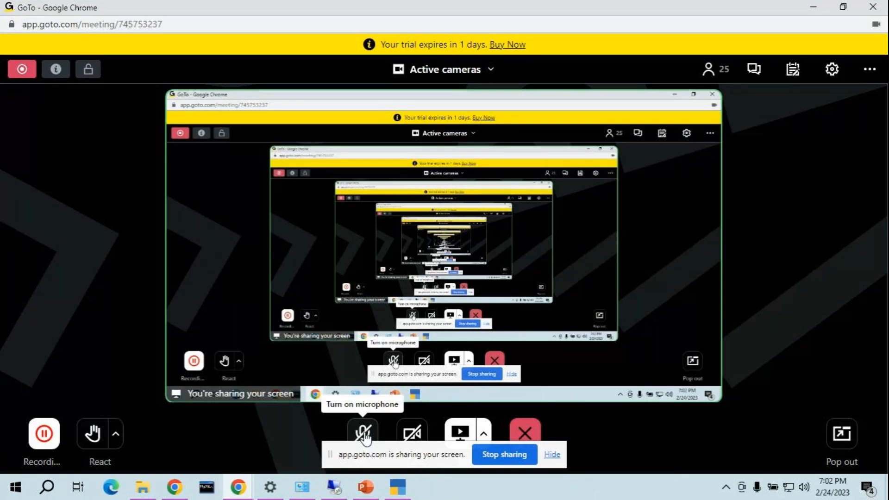
{"action": "left_click", "coordinate": [363, 435]}
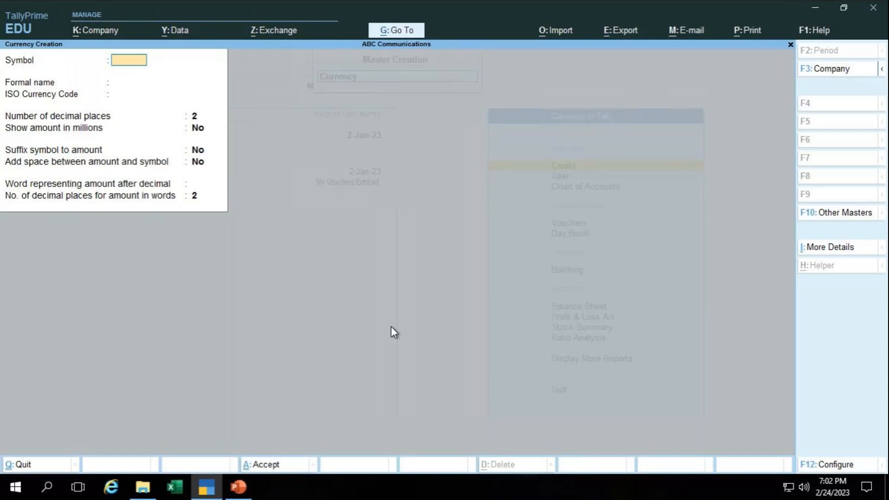
- Switch to the Tally prime presentation in PowerPoint and find the Currency slide with the symbols and their ASCII values
{"action": "mouse_move", "coordinate": [236, 490]}
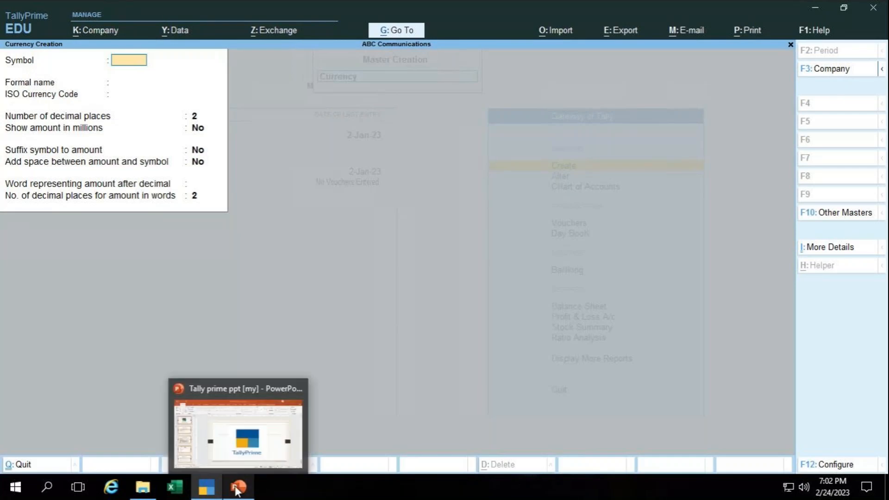
{"action": "left_click", "coordinate": [236, 490]}
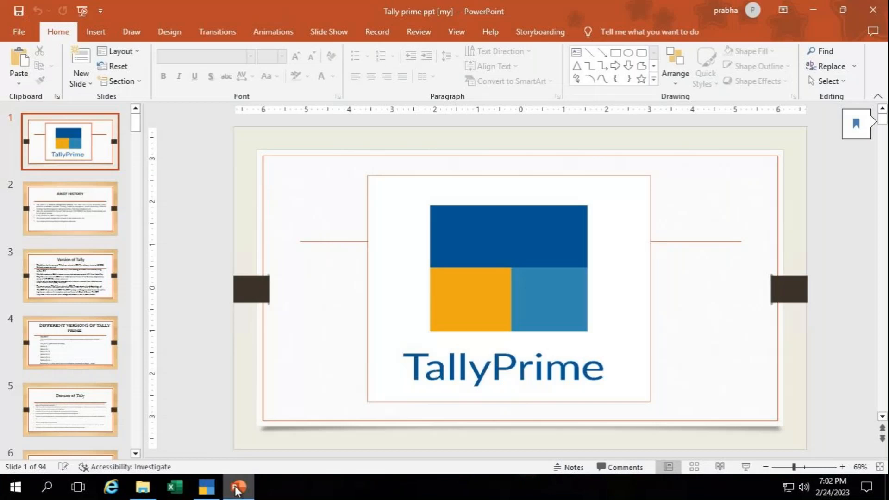
{"action": "scroll", "coordinate": [84, 389], "scroll_direction": "down", "scroll_amount": 2}
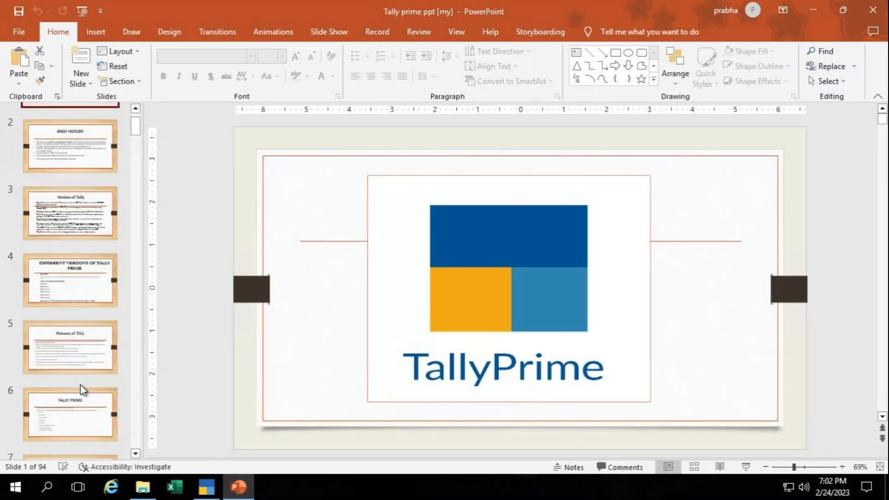
{"action": "scroll", "coordinate": [83, 390], "scroll_direction": "down", "scroll_amount": 2}
{"action": "scroll", "coordinate": [83, 389], "scroll_direction": "down", "scroll_amount": 4}
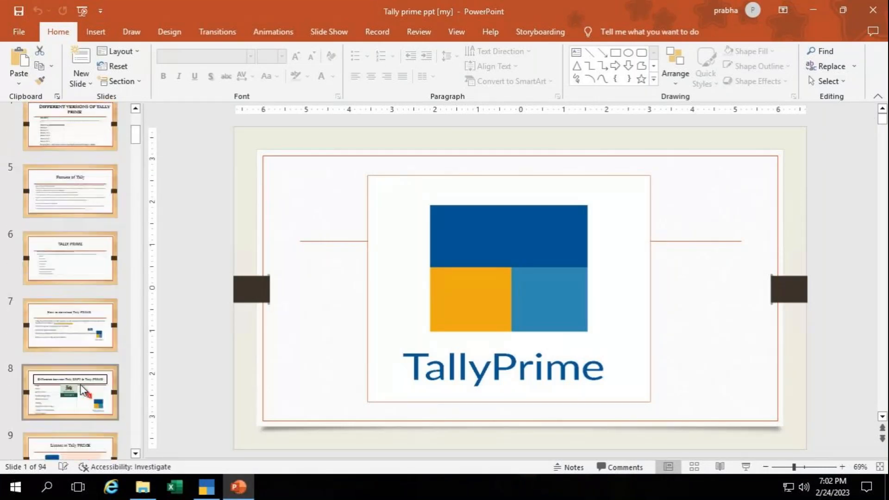
{"action": "scroll", "coordinate": [82, 388], "scroll_direction": "down", "scroll_amount": 4}
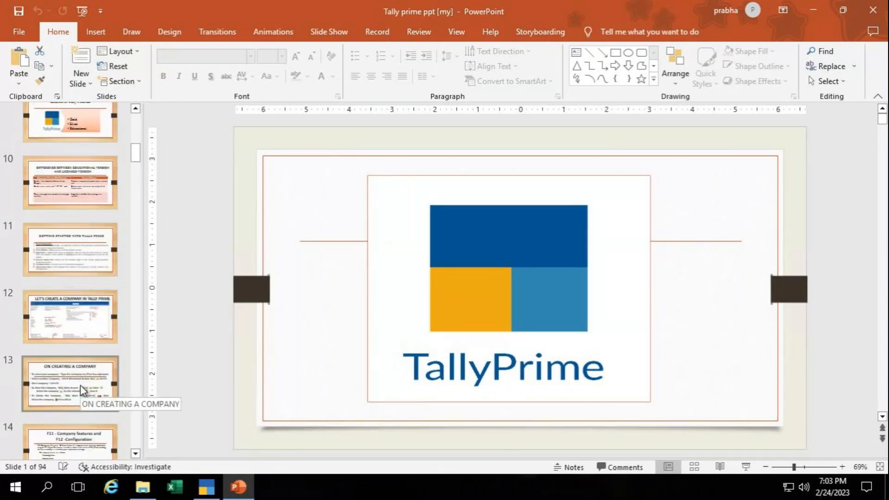
{"action": "left_click", "coordinate": [206, 487]}
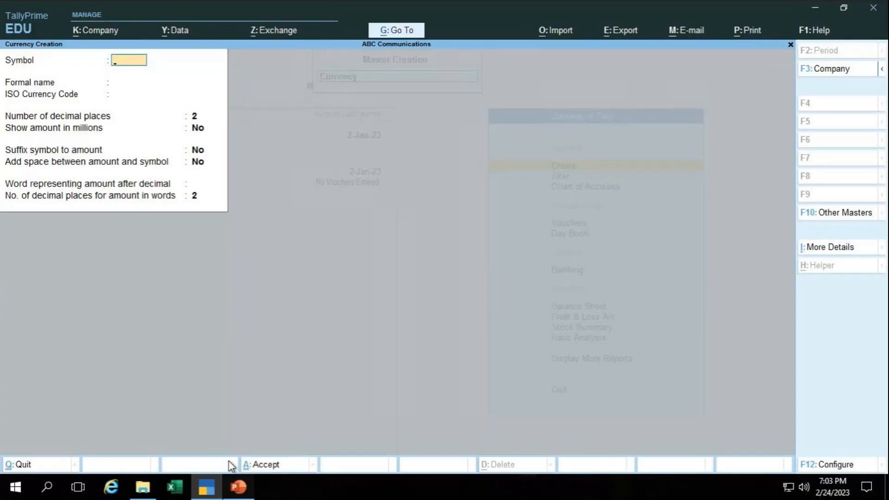
{"action": "left_click", "coordinate": [238, 486]}
{"action": "scroll", "coordinate": [22, 337], "scroll_direction": "down", "scroll_amount": 4}
{"action": "scroll", "coordinate": [22, 337], "scroll_direction": "down", "scroll_amount": 10}
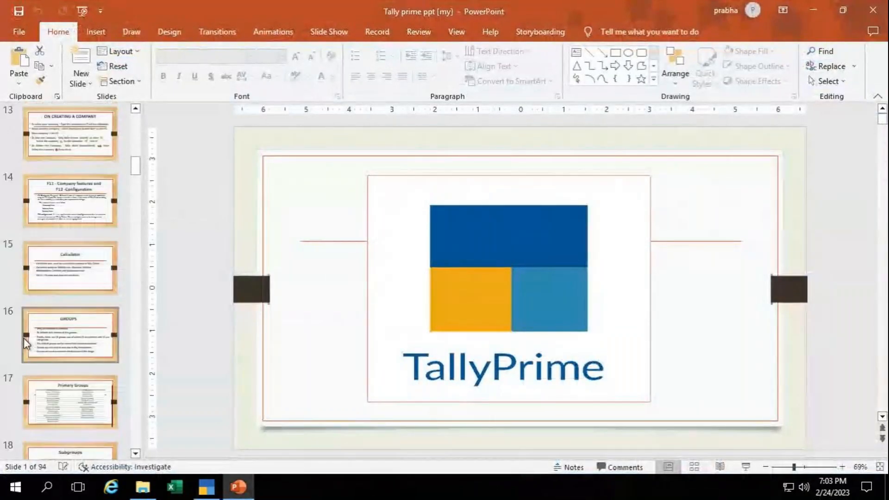
{"action": "scroll", "coordinate": [29, 341], "scroll_direction": "down", "scroll_amount": 1}
{"action": "left_click", "coordinate": [28, 341]}
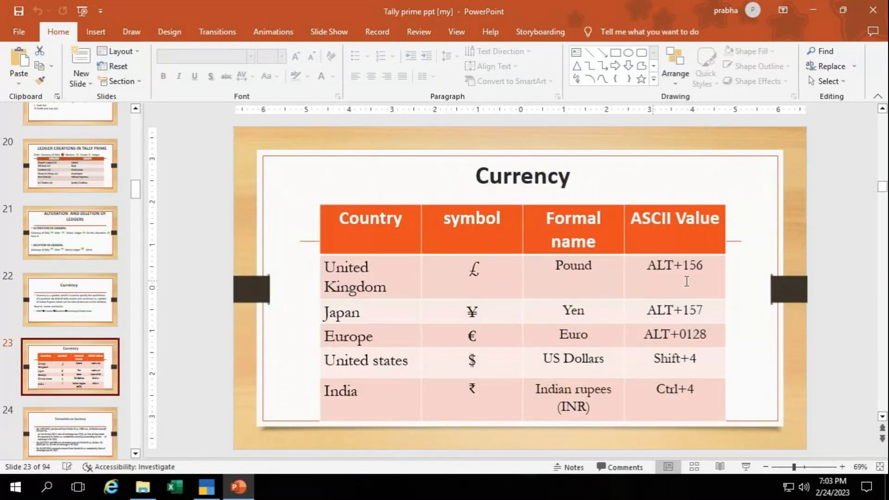
- Return to TallyPrime and enter £ as the new currency's symbol
{"action": "key", "text": "alt+Tab"}
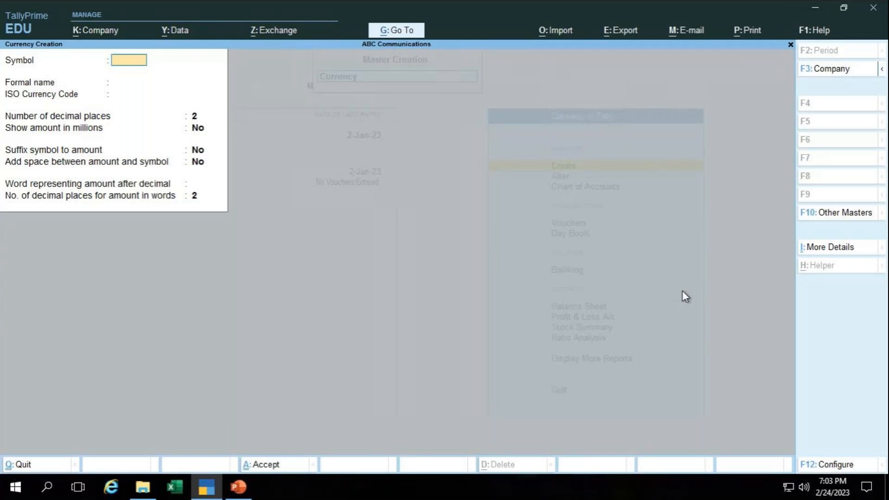
{"action": "key", "text": "alt"}
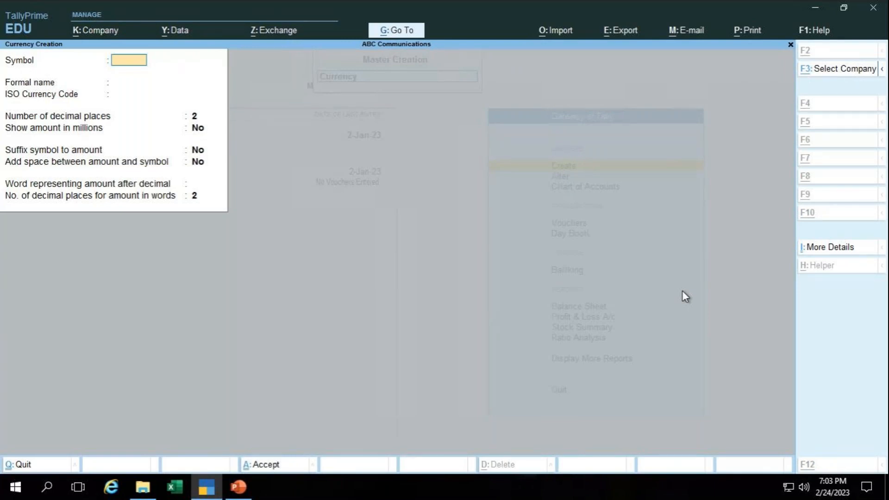
{"action": "type", "text": "£"}
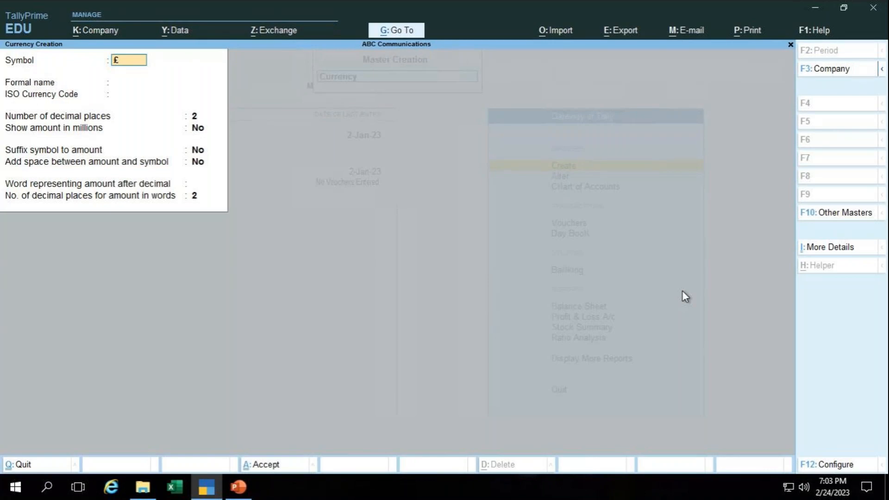
- Clear the currency symbol, abandon the currency creation unsaved, and return to the Gateway of Tally
{"action": "key", "text": "BackSpace"}
{"action": "key", "text": "Escape"}
{"action": "key", "text": "y"}
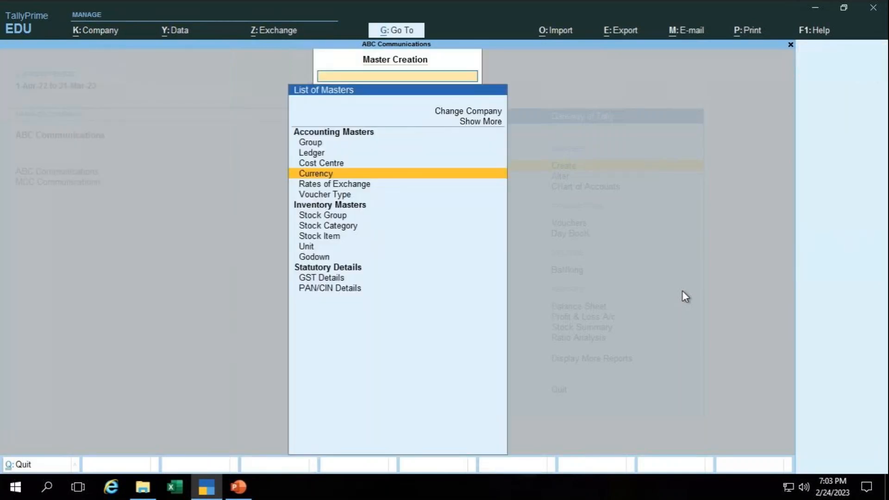
{"action": "key", "text": "Escape"}
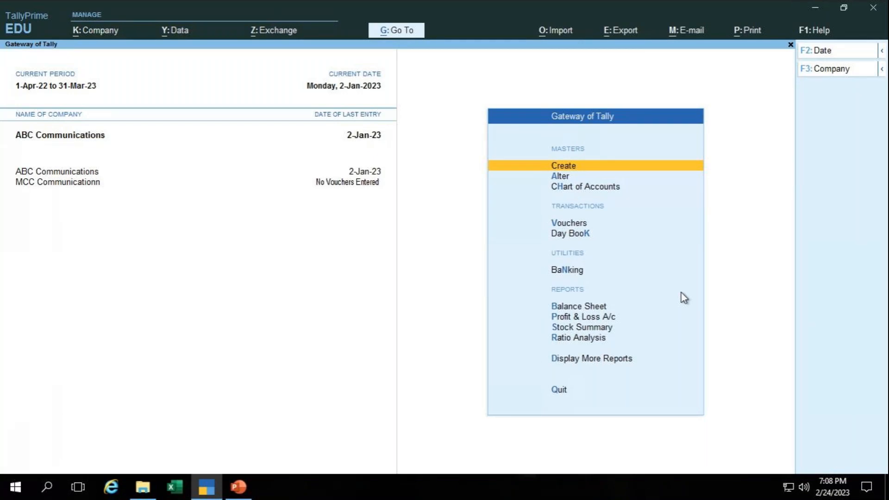
- Switch to the Tally prime presentation in PowerPoint
{"action": "key", "text": "alt"}
{"action": "key", "text": "alt+Tab"}
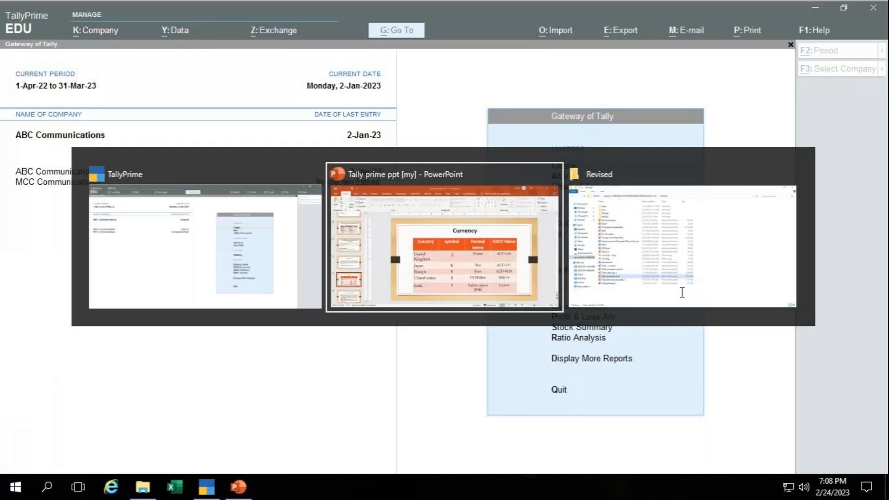
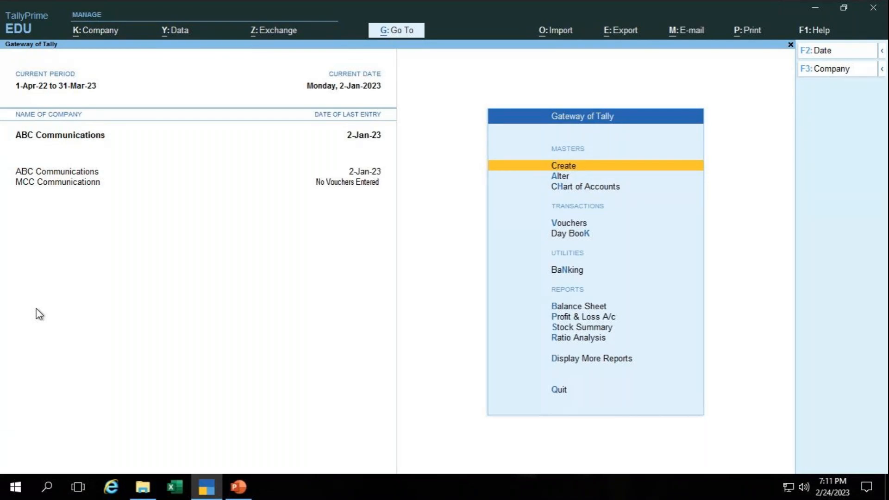
- Open accounting voucher creation for ABC Communications and switch the voucher type to Contra
{"action": "key", "text": "Down"}
{"action": "key", "text": "Down"}
{"action": "key", "text": "Down"}
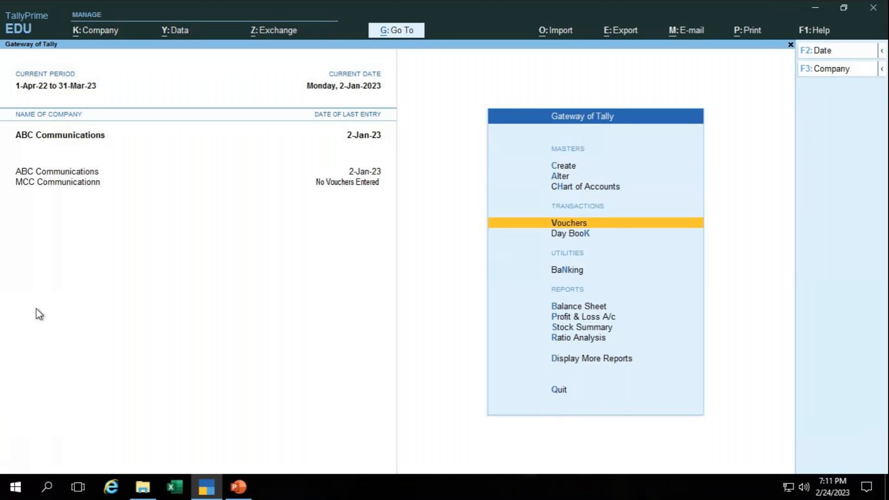
{"action": "key", "text": "Return"}
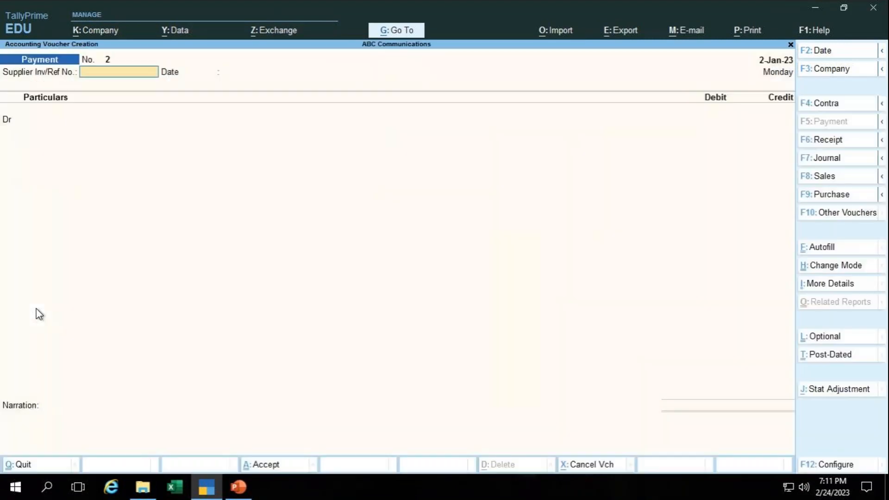
{"action": "key", "text": "F4"}
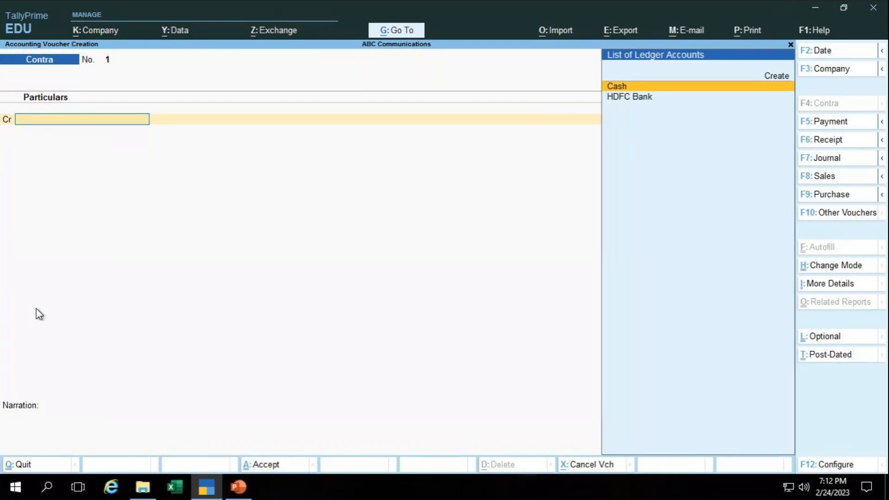
- Switch the voucher type to Payment and change its entry mode to Single Entry
{"action": "key", "text": "F5"}
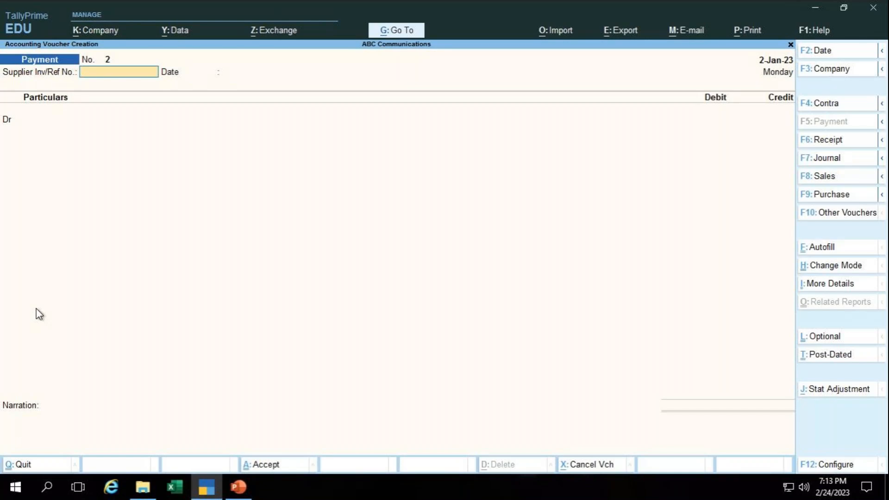
{"action": "key", "text": "ctrl+h"}
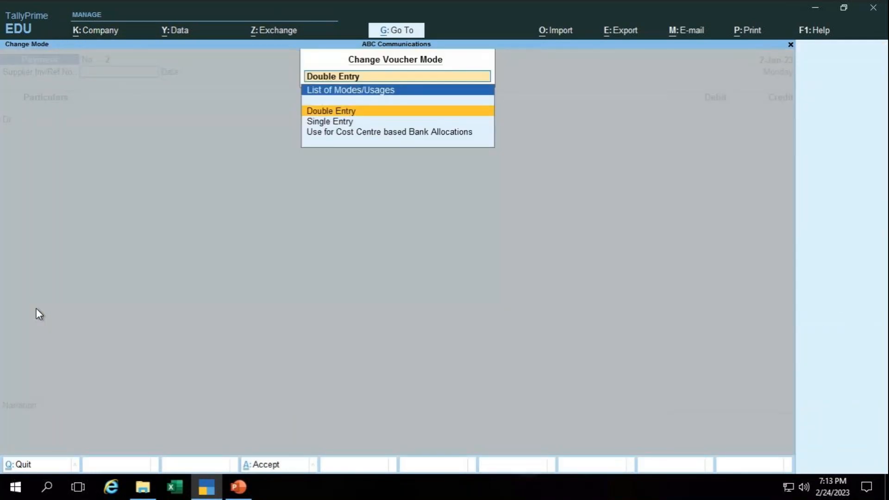
{"action": "key", "text": "Down"}
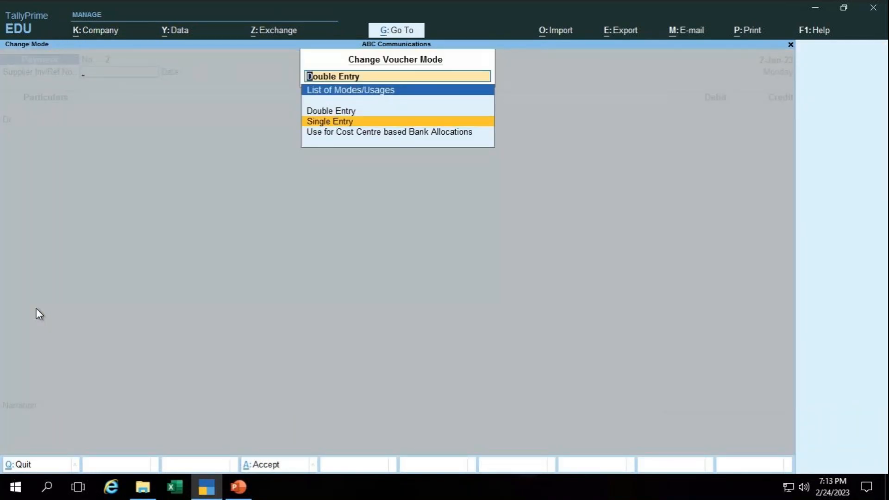
{"action": "key", "text": "Return"}
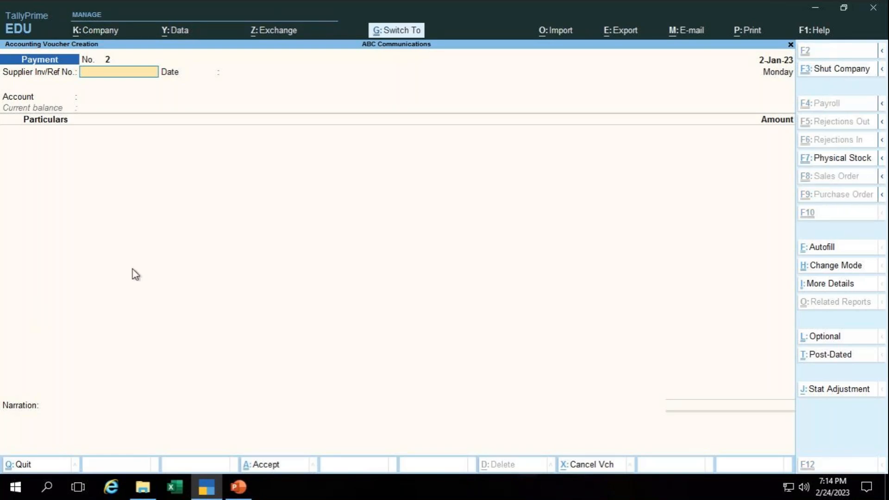
- Review the Payment voucher's entry modes, and quit the unsaved voucher to the Gateway of Tally
{"action": "key", "text": "ctrl+h"}
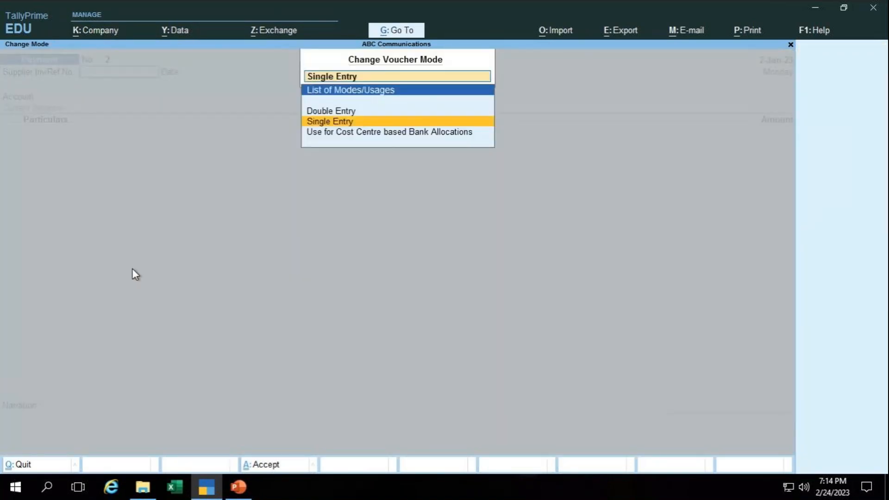
{"action": "key", "text": "BackSpace"}
{"action": "key", "text": "Escape"}
{"action": "key", "text": "Escape"}
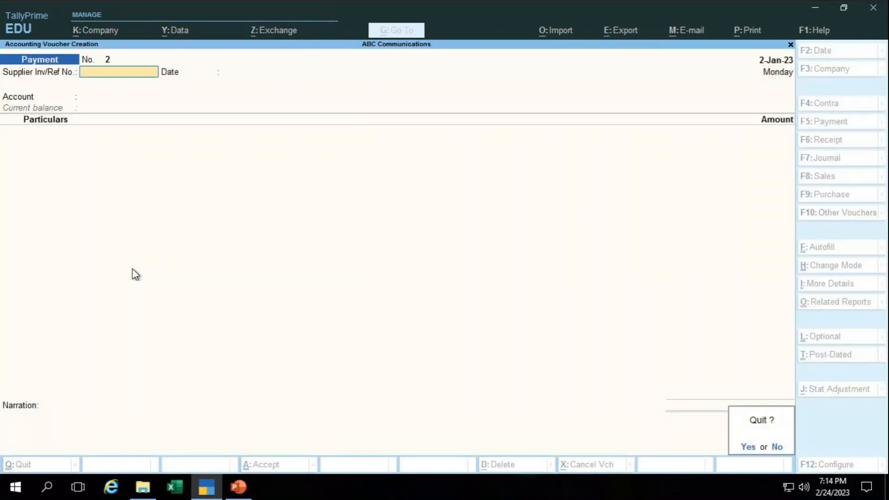
{"action": "key", "text": "y"}
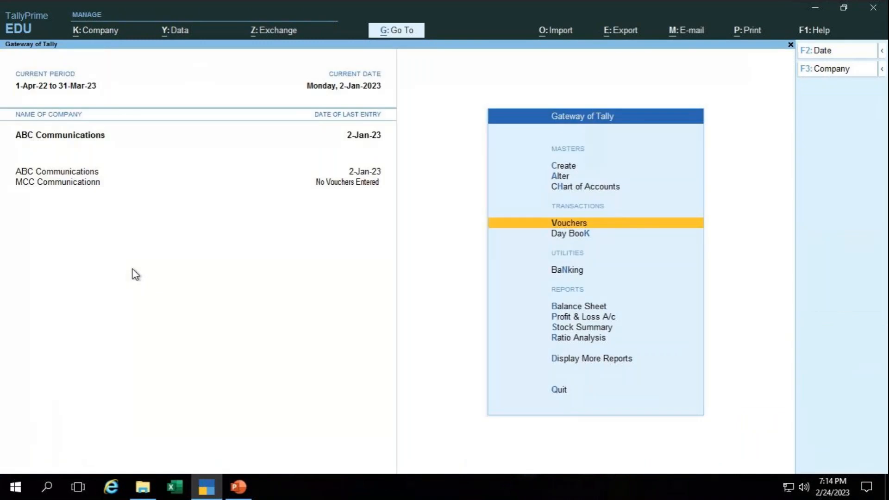
- Reopen voucher creation as a Receipt voucher and review its entry modes, keeping Single Entry
{"action": "key", "text": "Return"}
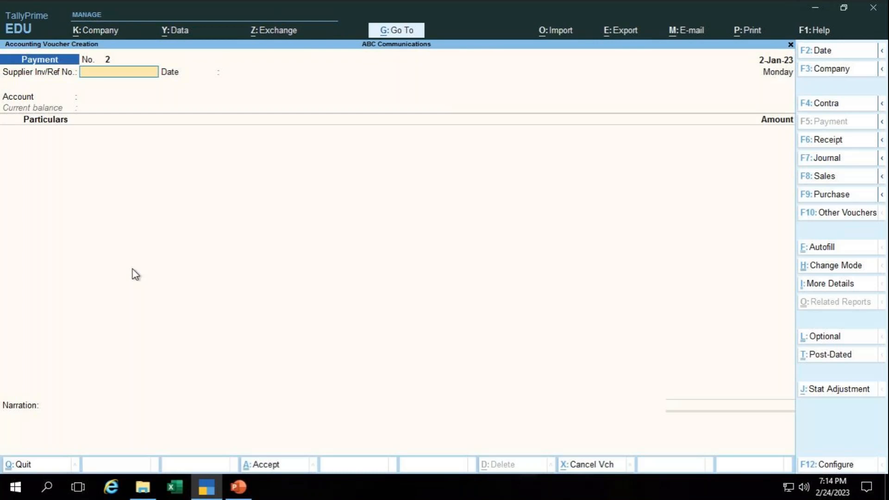
{"action": "key", "text": "F6"}
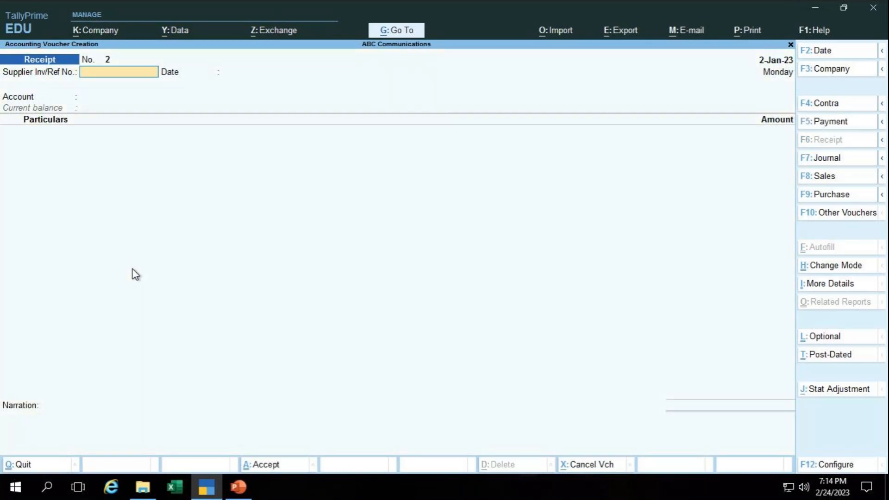
{"action": "key", "text": "ctrl+h"}
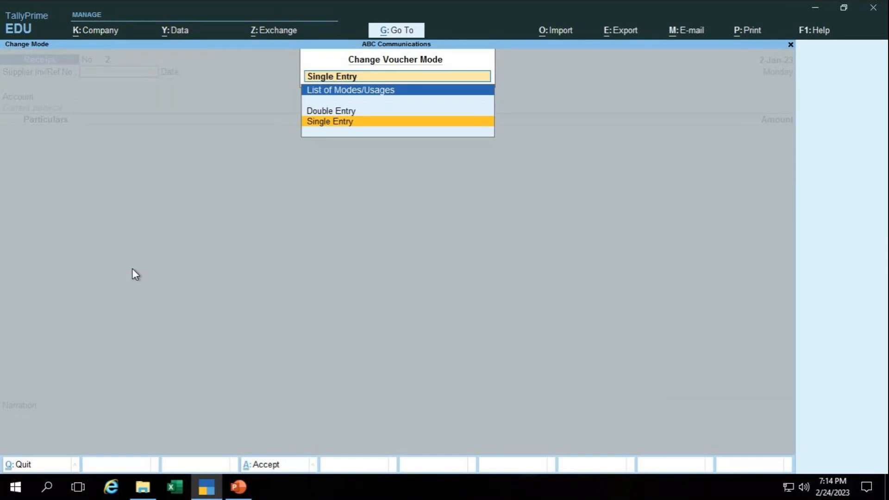
{"action": "key", "text": "BackSpace"}
{"action": "key", "text": "Return"}
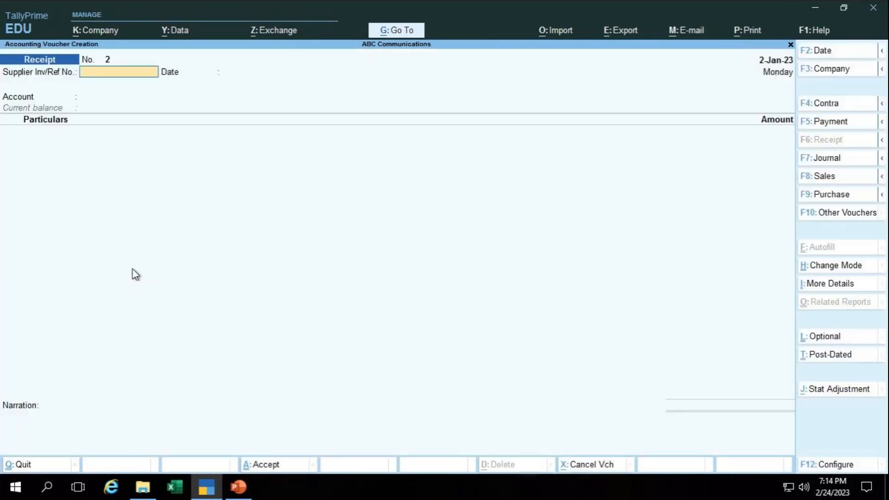
- Switch the voucher type to Contra and review its entry modes, keeping Single Entry
{"action": "key", "text": "F4"}
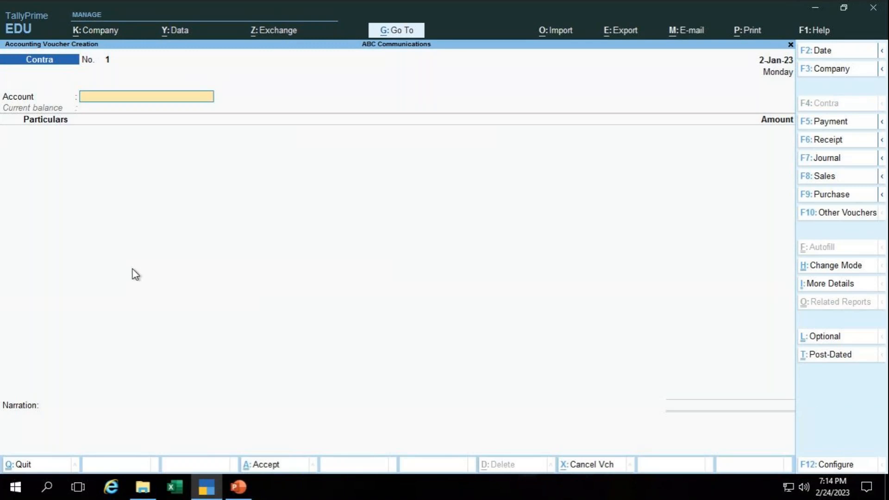
{"action": "key", "text": "ctrl+h"}
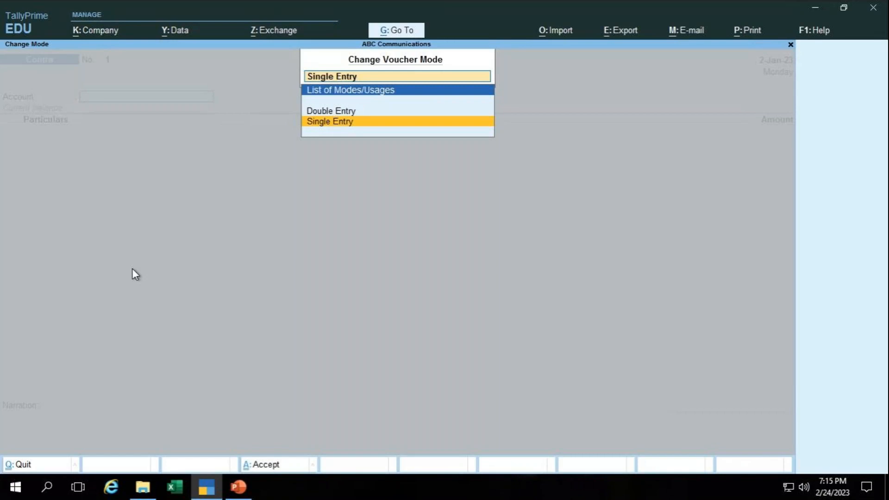
{"action": "key", "text": "Return"}
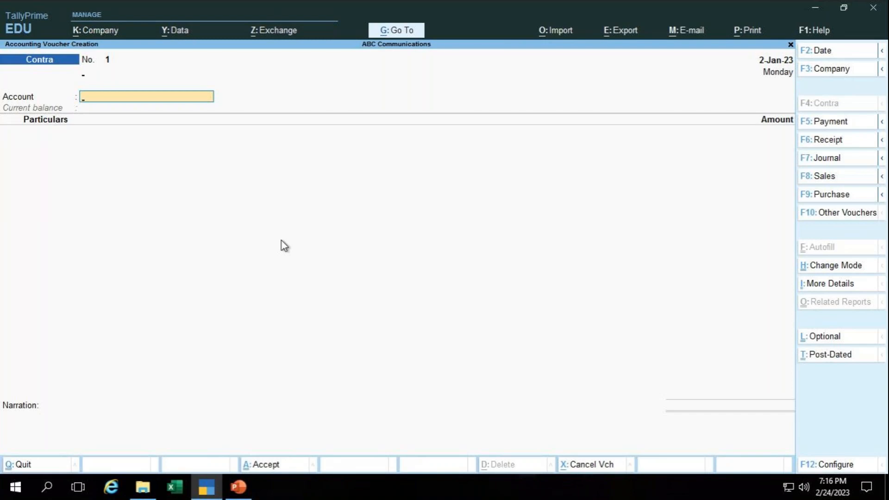
- Compare the Journal and Contra voucher layouts, ending on the Journal voucher
{"action": "key", "text": "F7"}
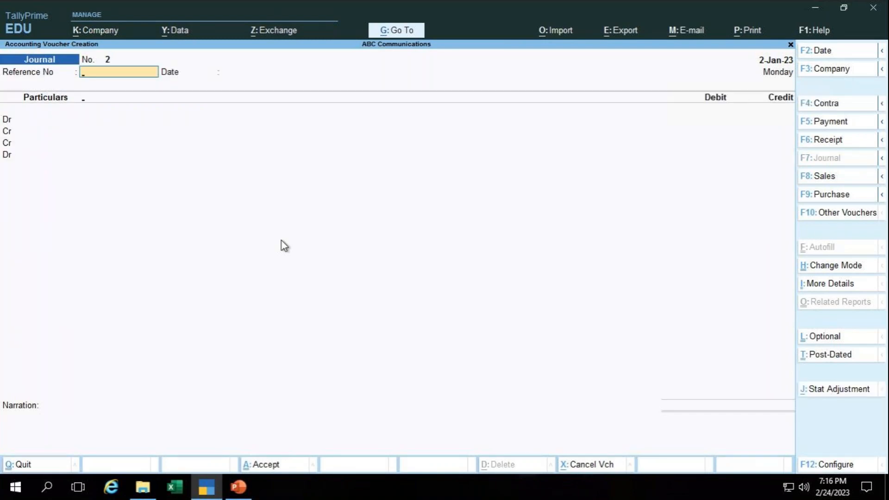
{"action": "key", "text": "F4"}
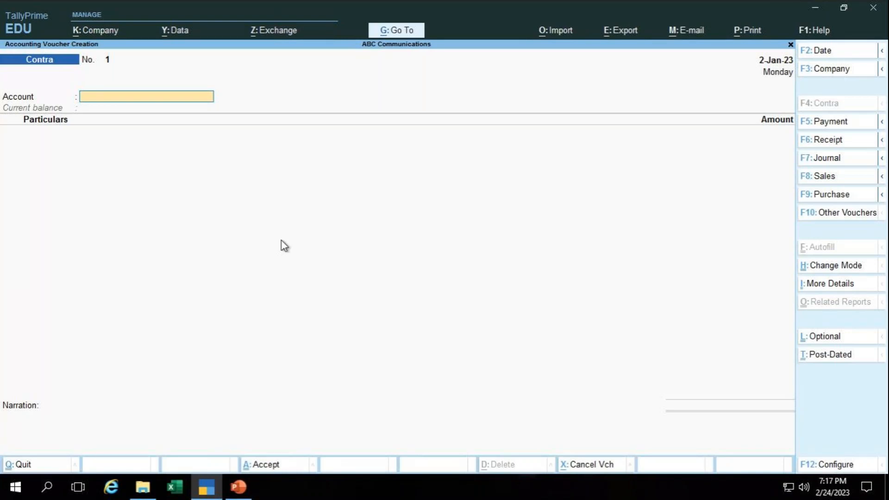
{"action": "key", "text": "F7"}
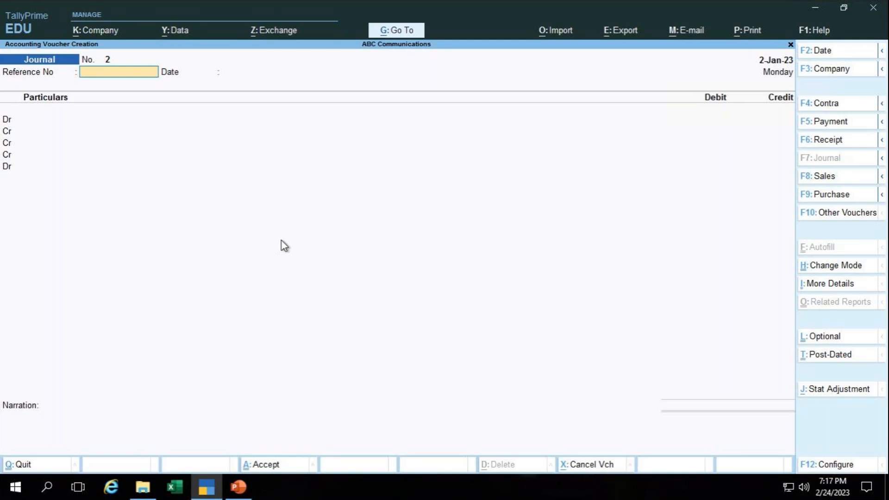
- Quit the unsaved Journal voucher and reopen voucher creation from the Gateway of Tally
{"action": "key", "text": "Escape"}
{"action": "key", "text": "Return"}
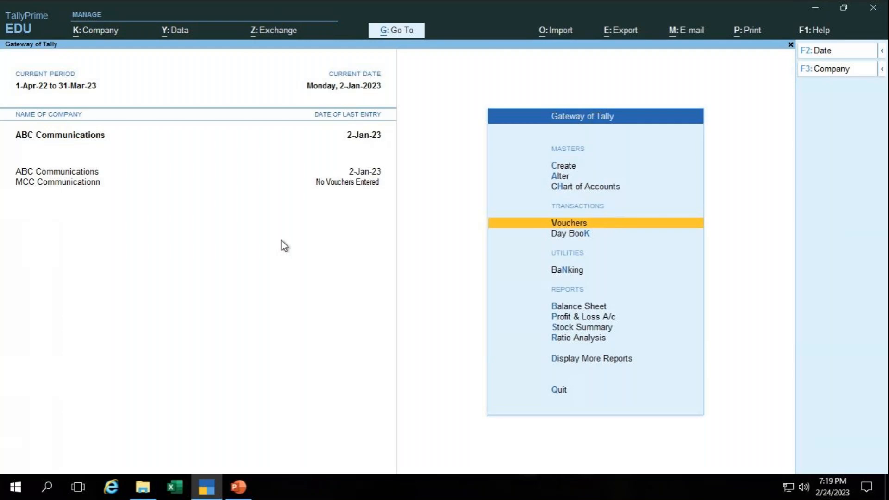
{"action": "key", "text": "Return"}
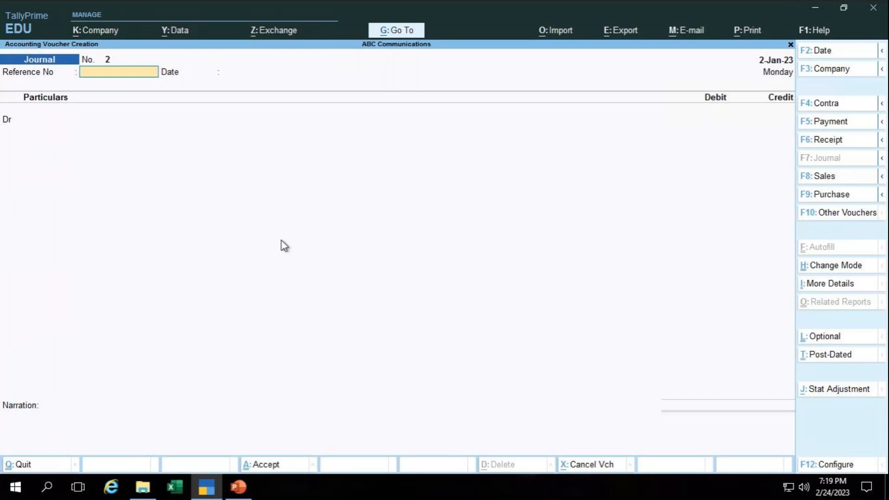
- Switch the voucher type to Purchase and change its mode to Accounting Invoice
{"action": "key", "text": "F9"}
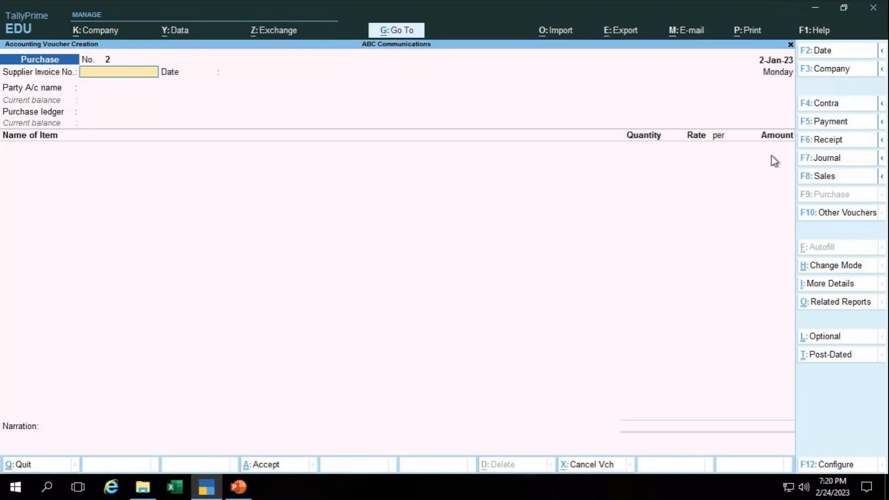
{"action": "key", "text": "ctrl+h"}
{"action": "key", "text": "Down"}
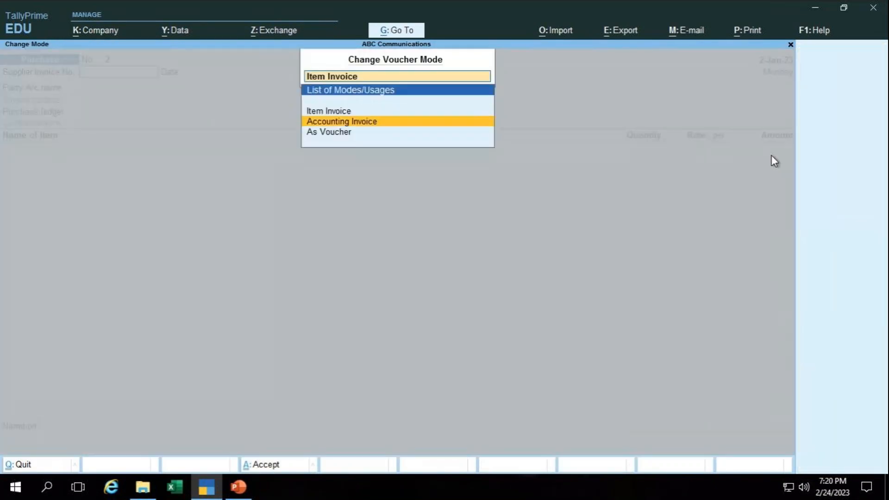
{"action": "key", "text": "Return"}
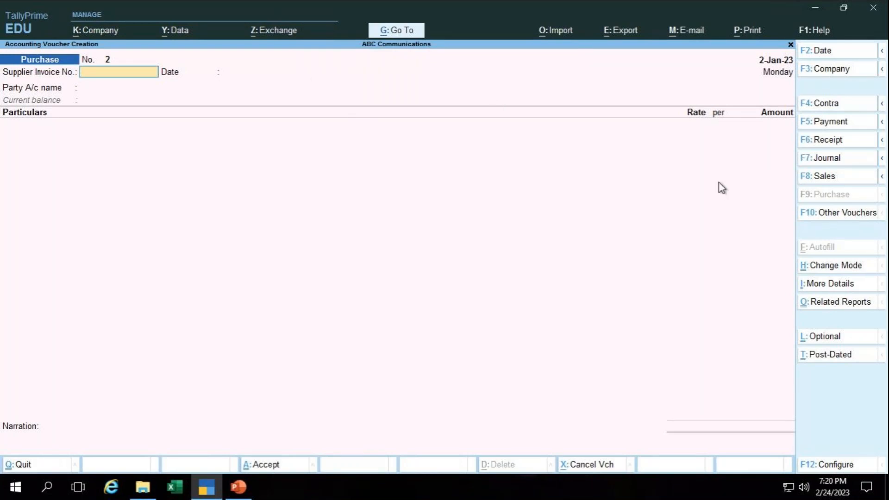
- Change the Purchase voucher's mode to As Voucher and go to its first credit ledger entry, leaving the supplier invoice number blank
{"action": "key", "text": "ctrl+h"}
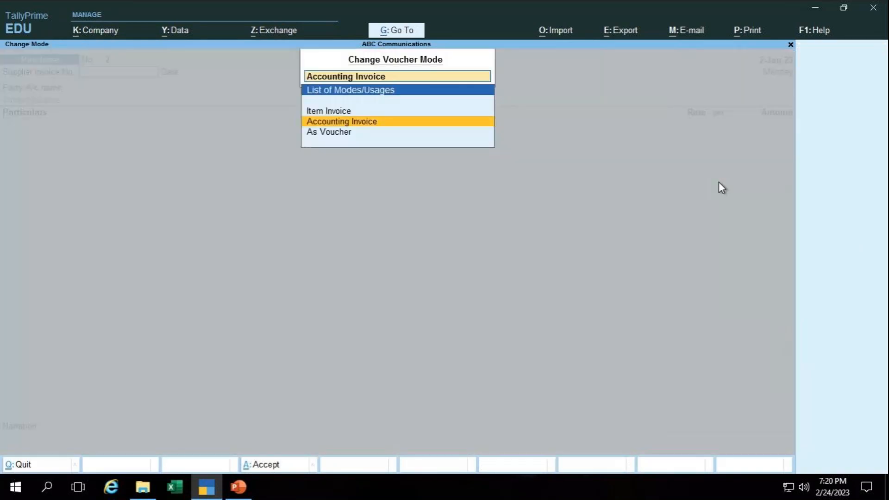
{"action": "key", "text": "Down"}
{"action": "key", "text": "Return"}
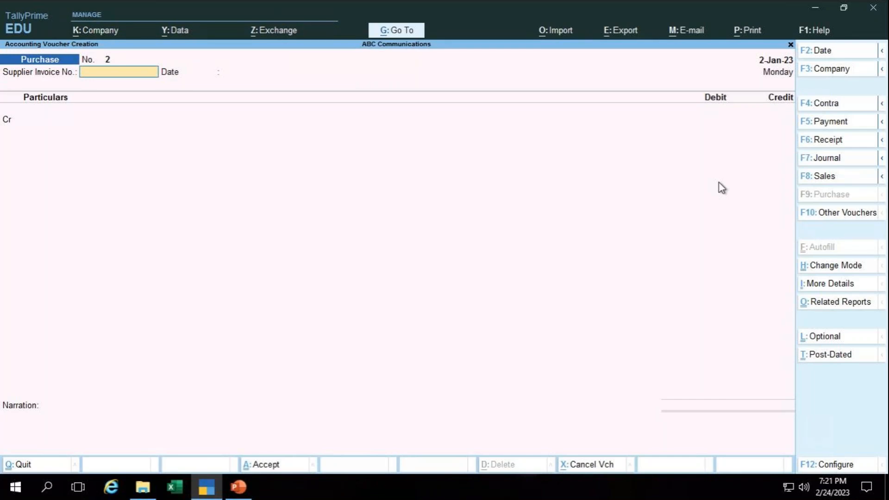
{"action": "key", "text": "Return"}
{"action": "key", "text": "Return"}
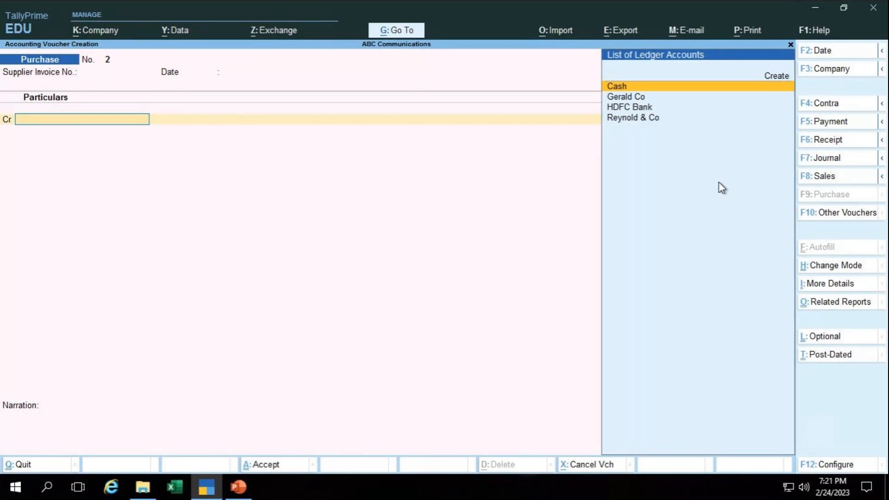
- Open a new ledger creation form from within the Purchase voucher, and abandon it unsaved
{"action": "key", "text": "alt"}
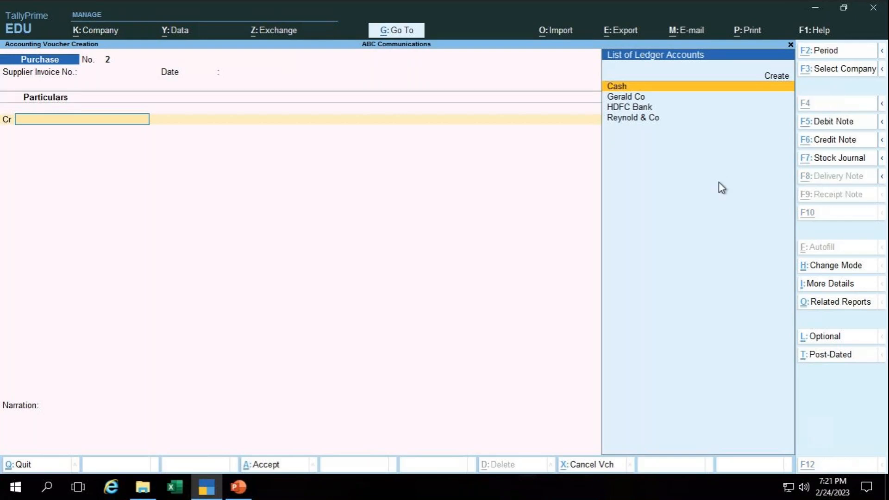
{"action": "key", "text": "alt+c"}
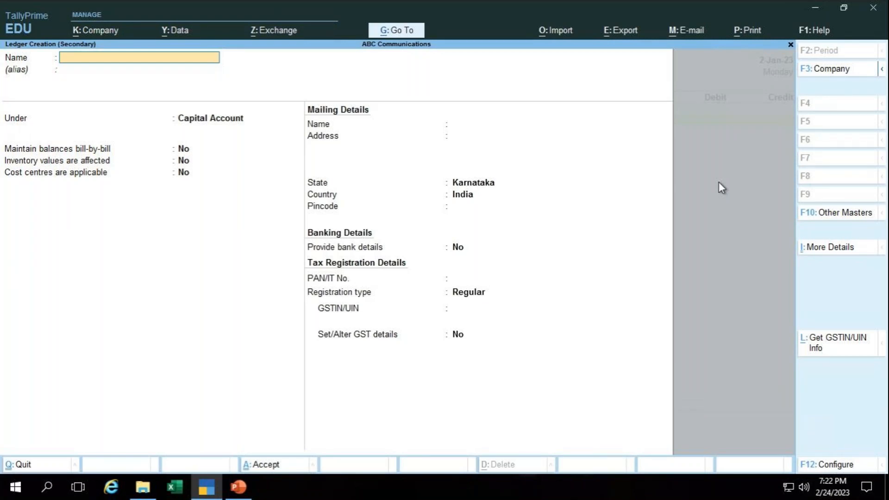
{"action": "key", "text": "Escape"}
{"action": "key", "text": "Return"}
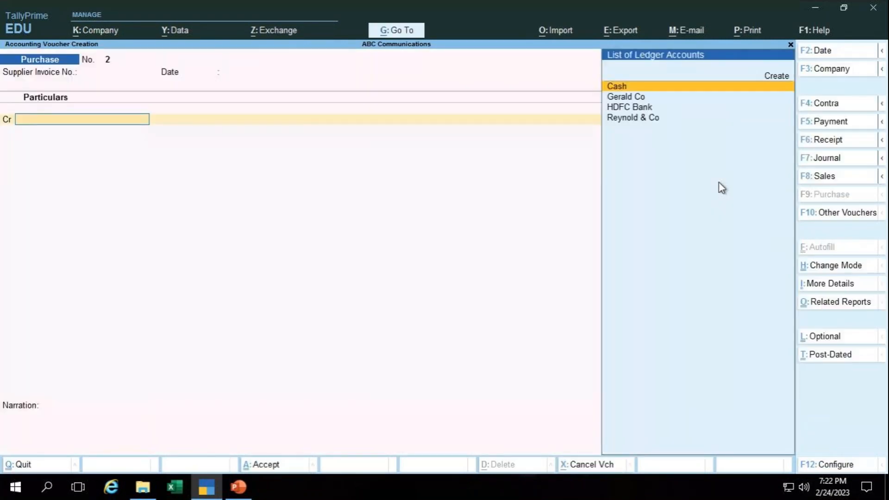
- Choose Gerald Co as the credit ledger in the Purchase voucher and accept its receipt and party details as they are
{"action": "key", "text": "Down"}
{"action": "key", "text": "Return"}
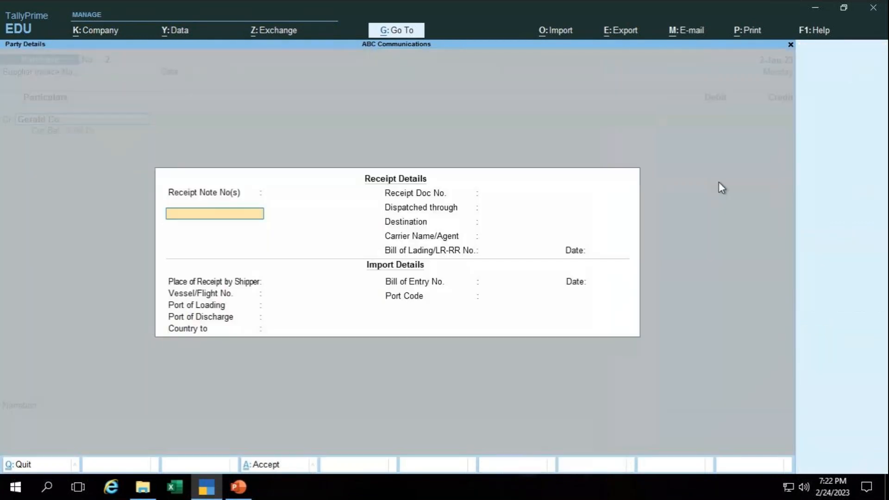
{"action": "key", "text": "ctrl+a"}
{"action": "key", "text": "ctrl+a"}
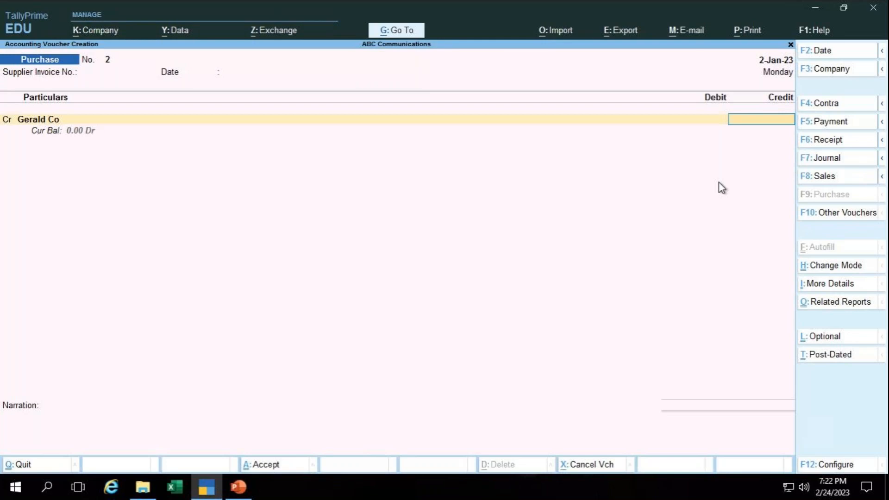
- Open the Gerald Co ledger for alteration from within the voucher, review its parent group, and accept the ledger without changes
{"action": "key", "text": "BackSpace"}
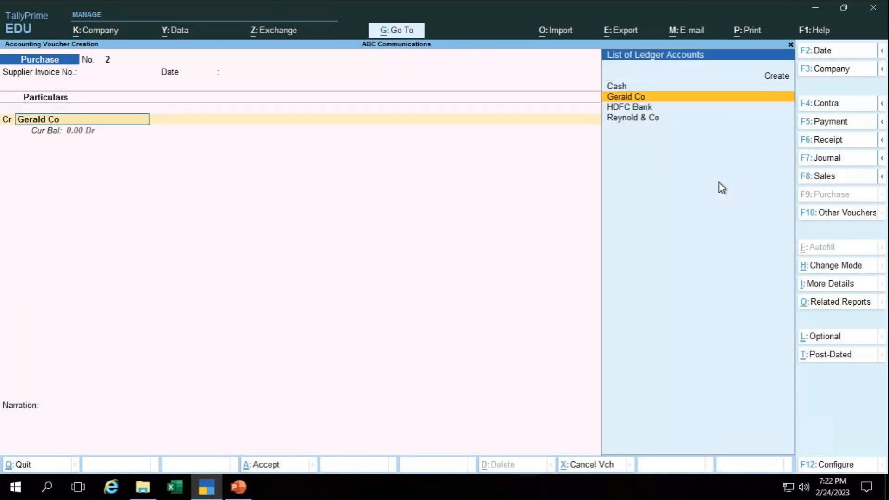
{"action": "key", "text": "ctrl"}
{"action": "key", "text": "ctrl+Return"}
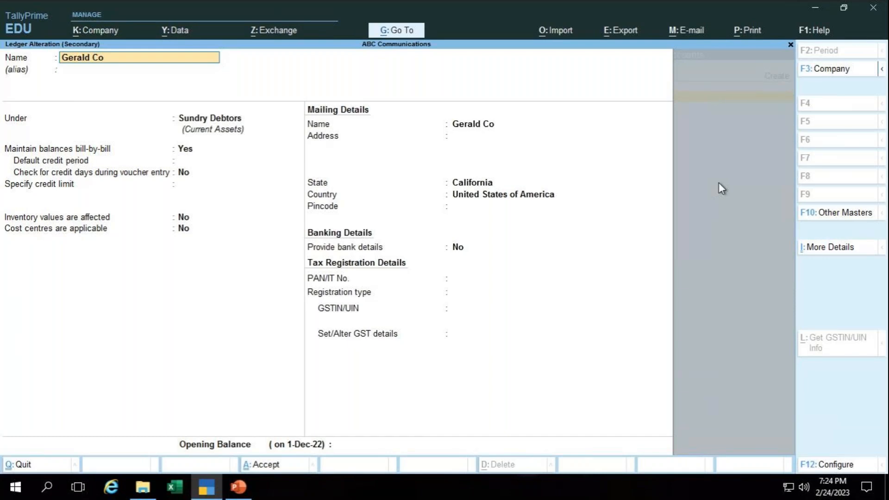
{"action": "key", "text": "Return"}
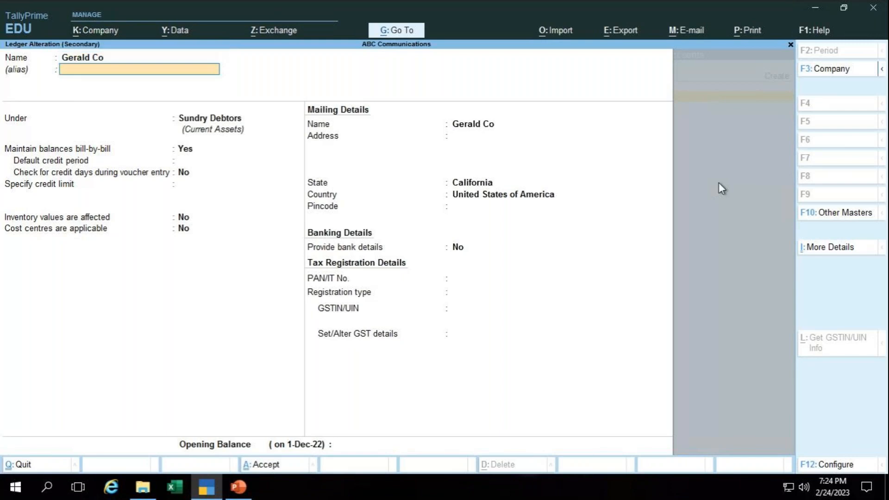
{"action": "key", "text": "Return"}
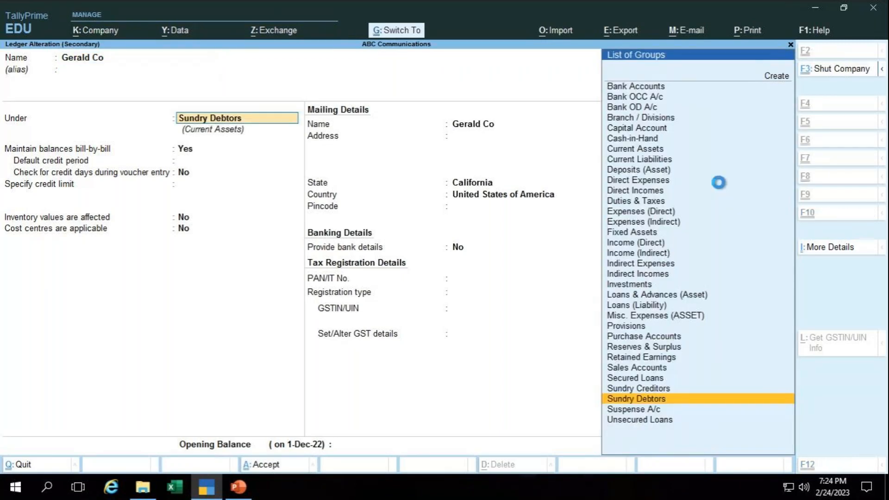
{"action": "key", "text": "ctrl+a"}
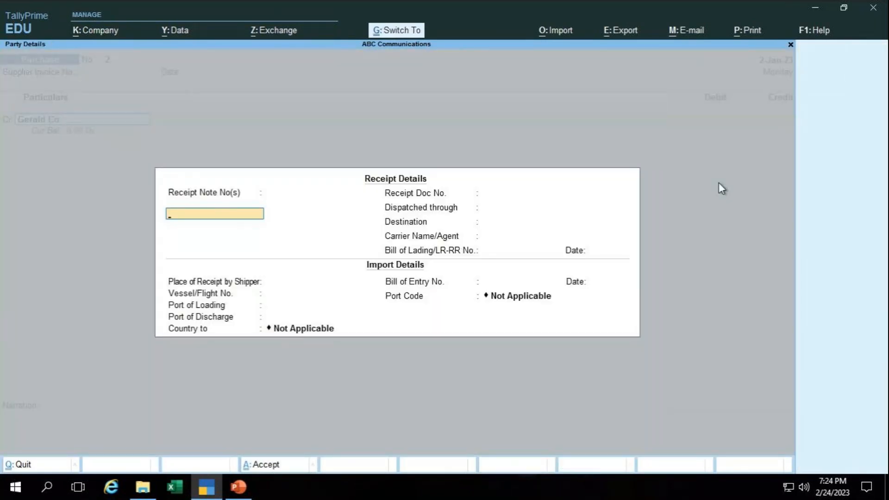
- Enter 50000 as Gerald Co's credit amount in the Purchase voucher and allocate it as New Ref 2 in the bill-wise details
{"action": "key", "text": "ctrl+a"}
{"action": "key", "text": "ctrl+a"}
{"action": "type", "text": "50000"}
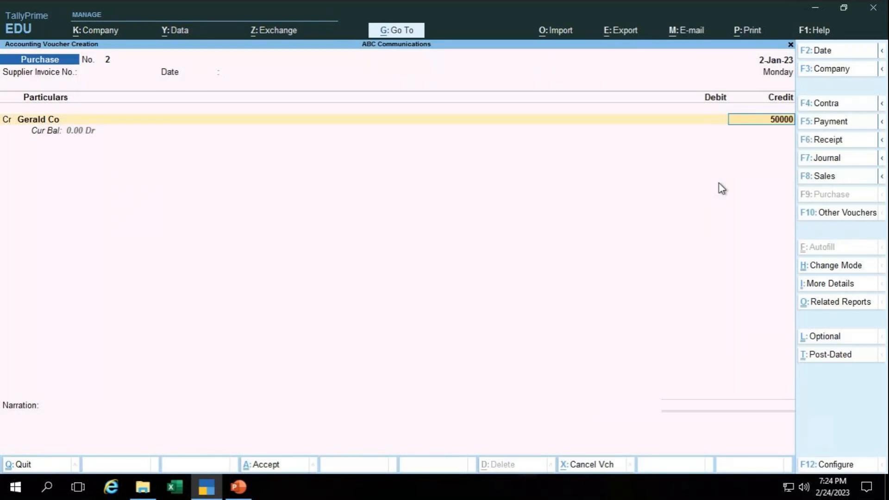
{"action": "key", "text": "Return"}
{"action": "key", "text": "Return"}
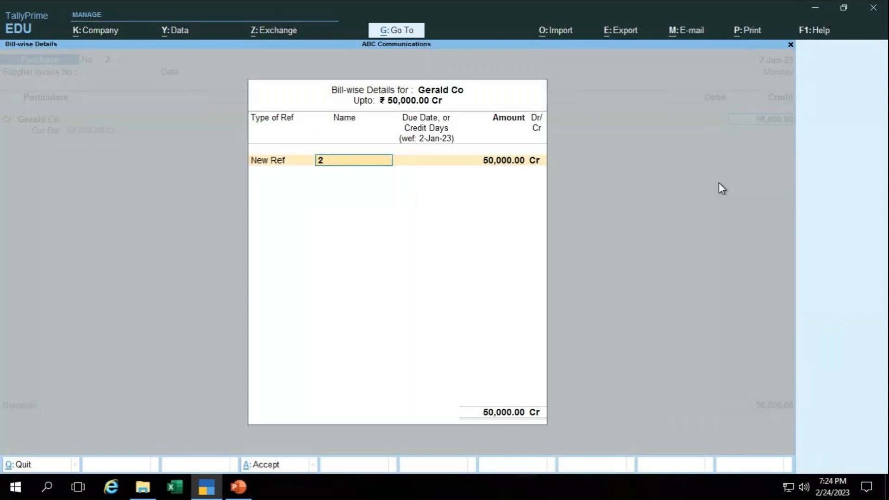
{"action": "key", "text": "shift+Tab"}
{"action": "key", "text": "ctrl+a"}
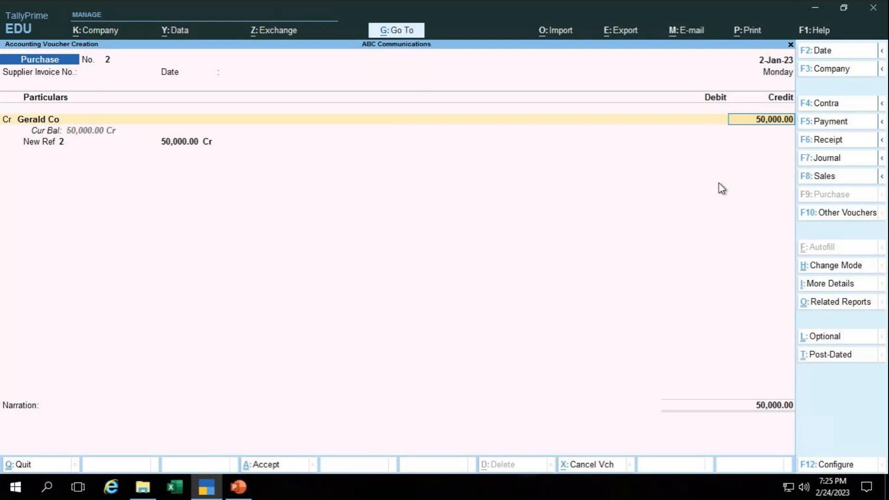
{"action": "key", "text": "Return"}
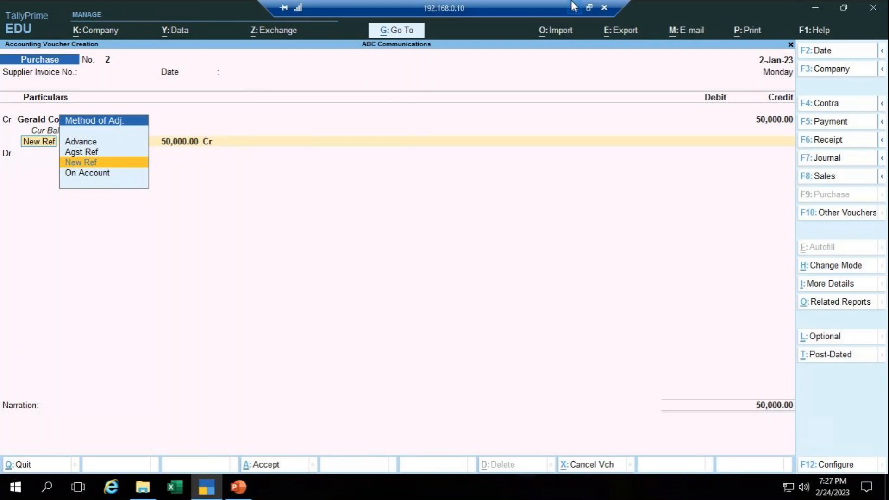
{"action": "left_click", "coordinate": [574, 6]}
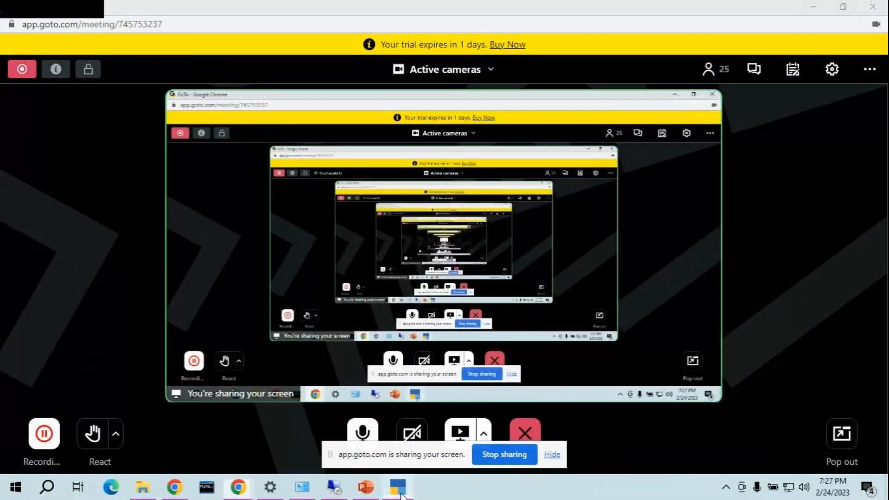
{"action": "left_click", "coordinate": [398, 487]}
{"action": "left_click", "coordinate": [265, 288]}
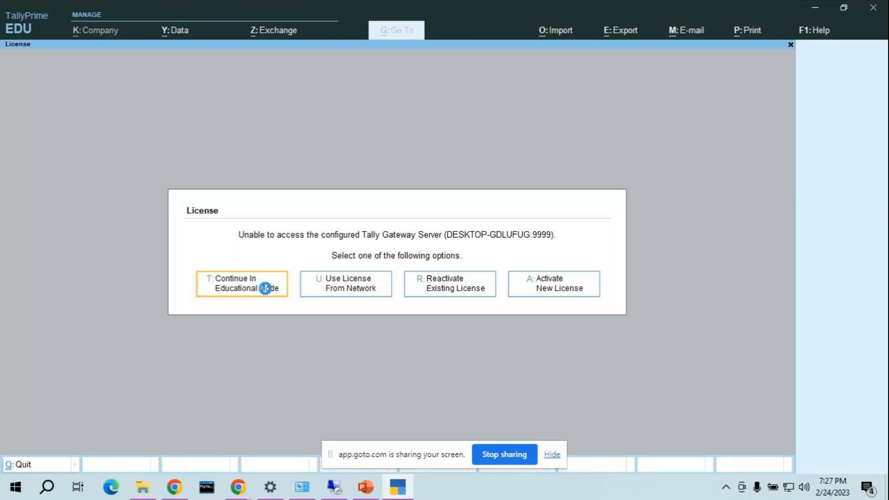
{"action": "left_click", "coordinate": [335, 487]}
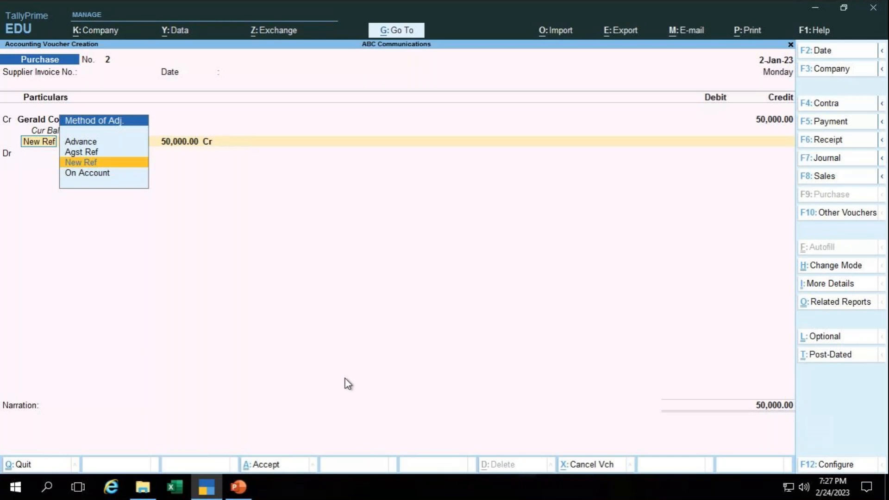
- Abandon the unfinished Purchase voucher without saving and return to the Gateway of Tally
{"action": "key", "text": "BackSpace"}
{"action": "key", "text": "Escape"}
{"action": "key", "text": "Escape"}
{"action": "key", "text": "Return"}
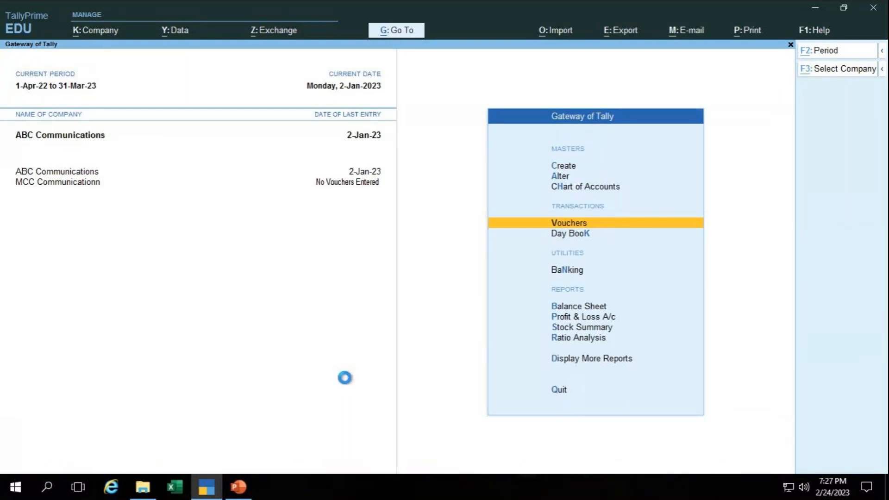
- Load the company Vikas Trading Company
{"action": "key", "text": "F3"}
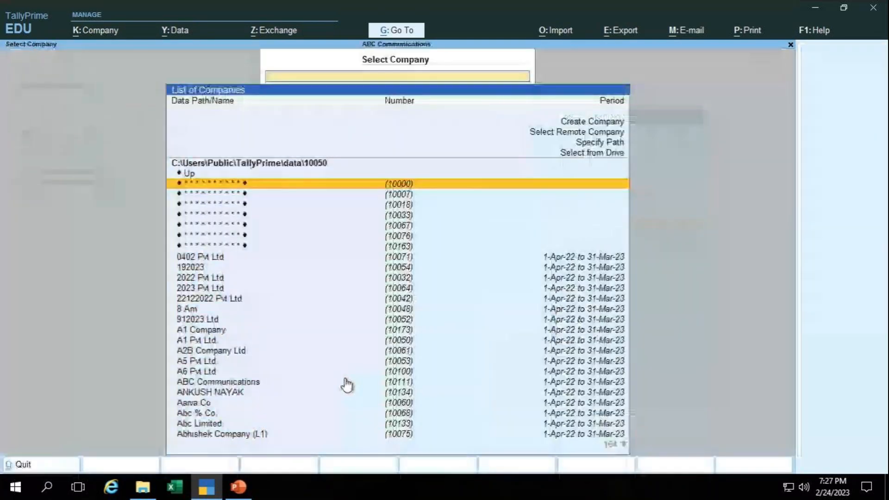
{"action": "type", "text": "vikas"}
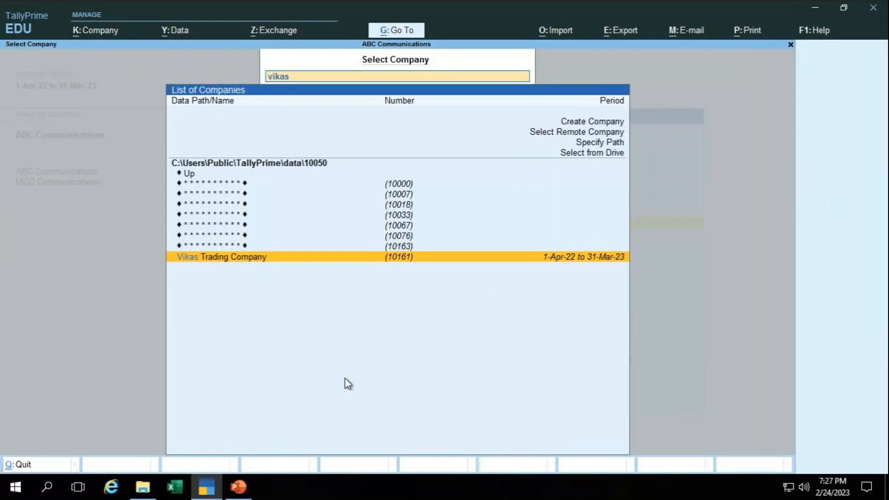
{"action": "key", "text": "Return"}
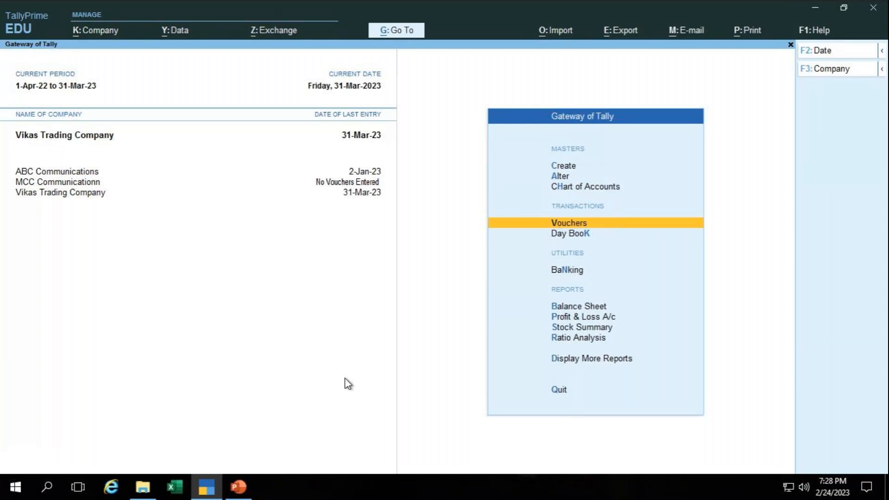
- Open the Day Book of Vikas Trading Company from the additional accounting reports
{"action": "key", "text": "Down"}
{"action": "key", "text": "Down"}
{"action": "key", "text": "Down"}
{"action": "key", "text": "Down"}
{"action": "key", "text": "Down"}
{"action": "key", "text": "Down"}
{"action": "key", "text": "Down"}
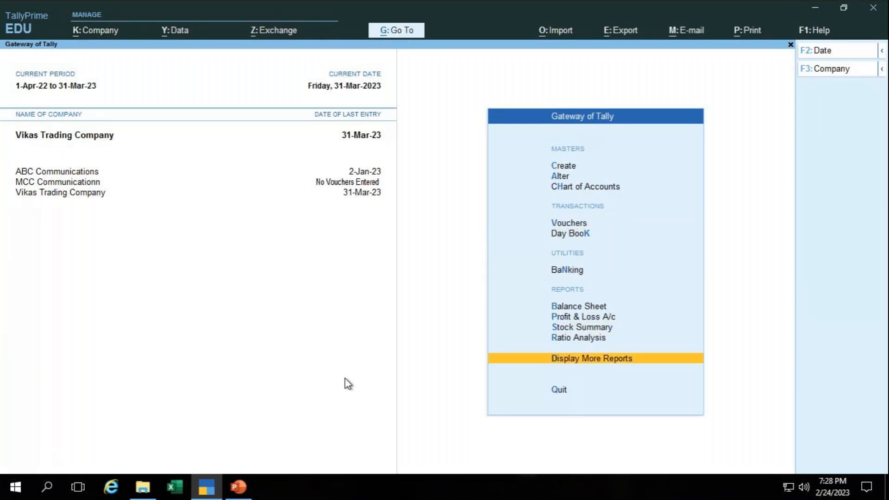
{"action": "key", "text": "Return"}
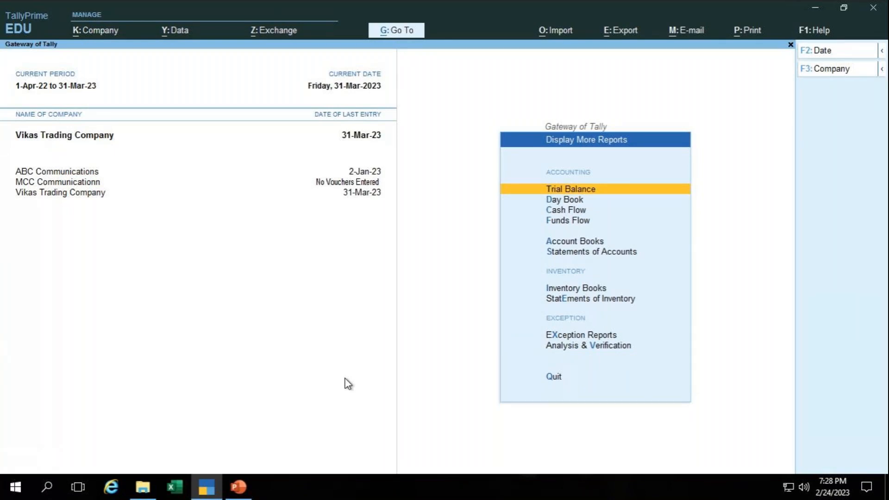
{"action": "key", "text": "Down"}
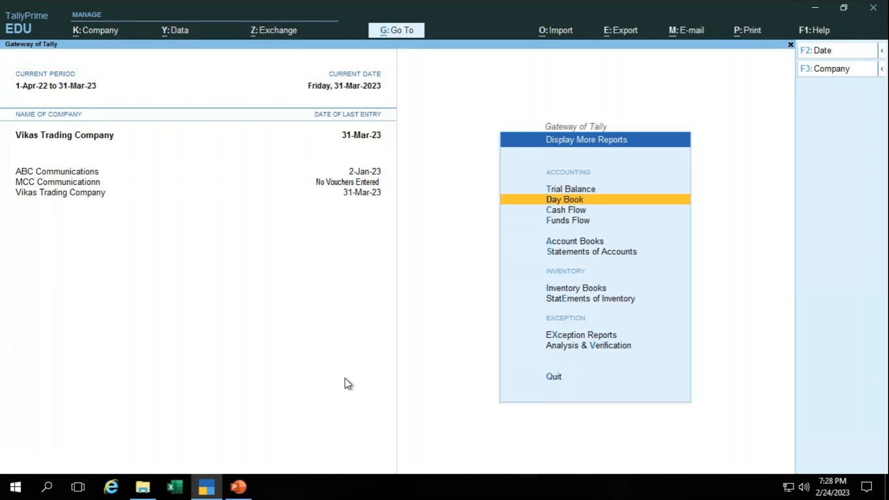
{"action": "key", "text": "Return"}
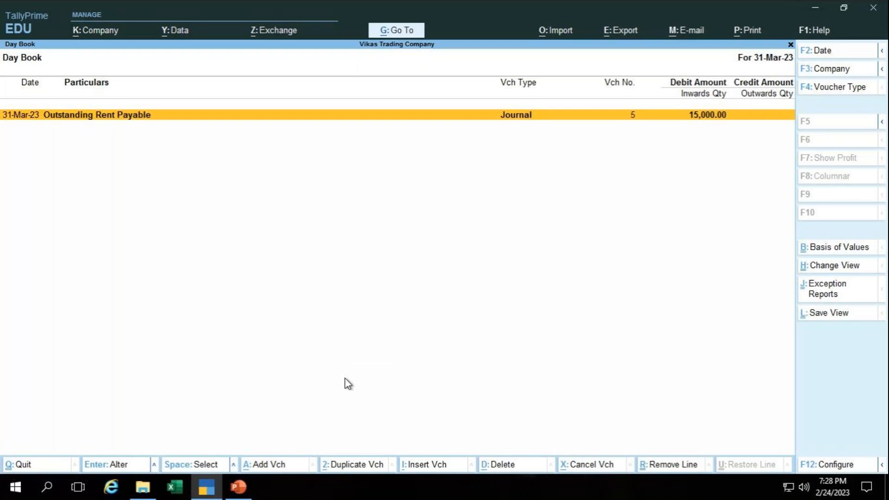
- Change the Day Book period to run from 1-4-2022 to 31-3-2023
{"action": "key", "text": "alt"}
{"action": "key", "text": "alt+F2"}
{"action": "type", "text": "1.4"}
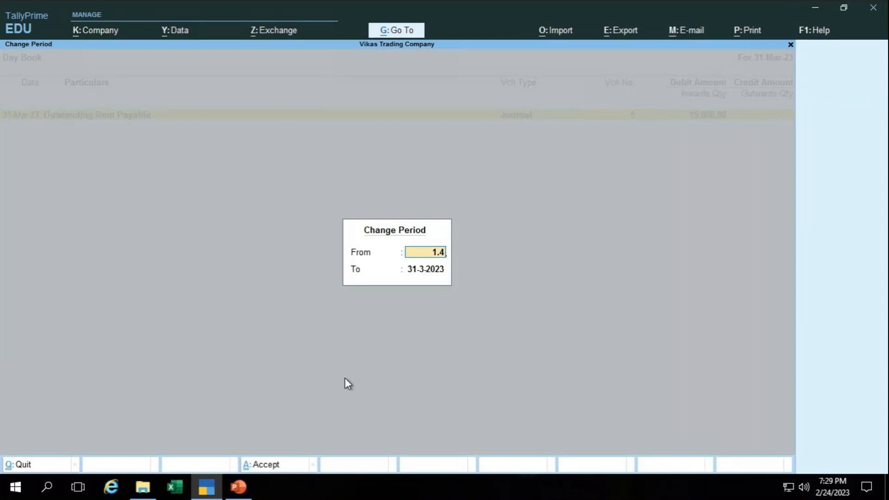
{"action": "key", "text": "Return"}
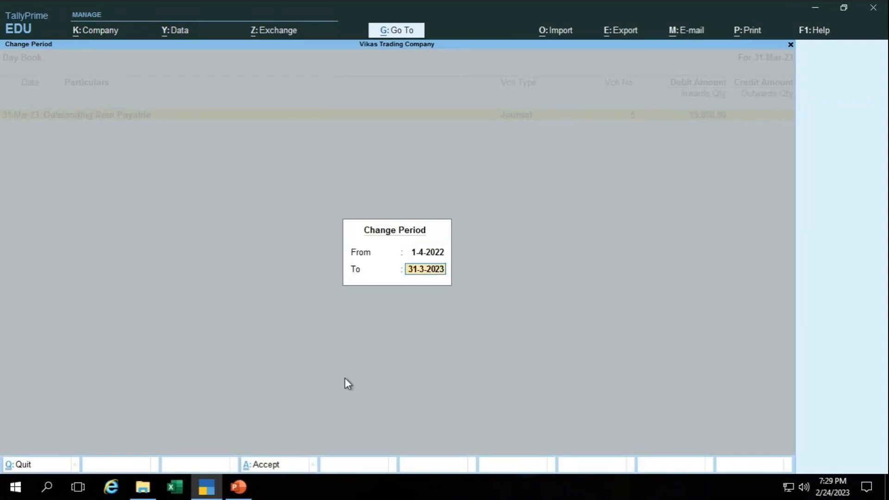
{"action": "key", "text": "Return"}
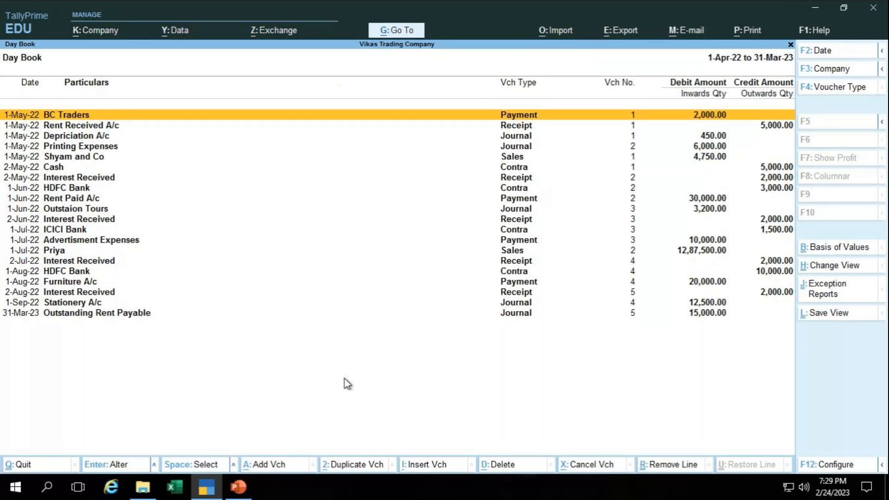
- Restrict the Day Book to vouchers of the Payment type
{"action": "key", "text": "F4"}
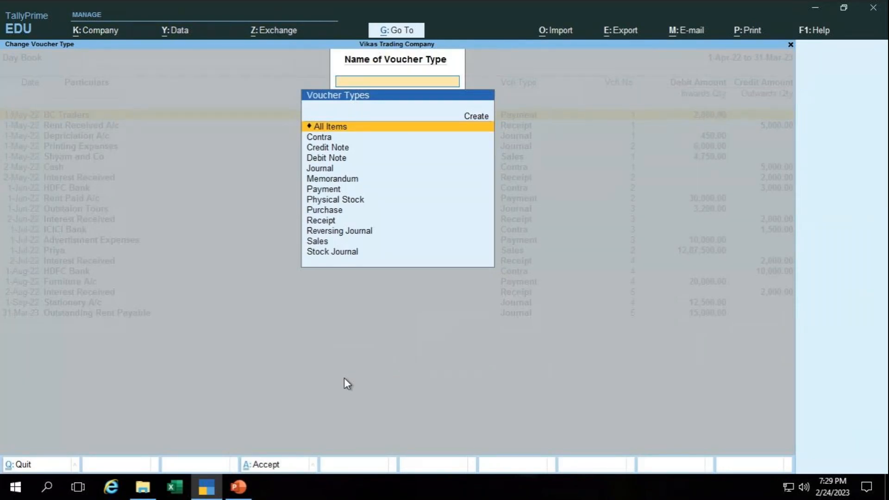
{"action": "key", "text": "Down"}
{"action": "key", "text": "Down"}
{"action": "key", "text": "Down"}
{"action": "key", "text": "Down"}
{"action": "key", "text": "Down"}
{"action": "key", "text": "Down"}
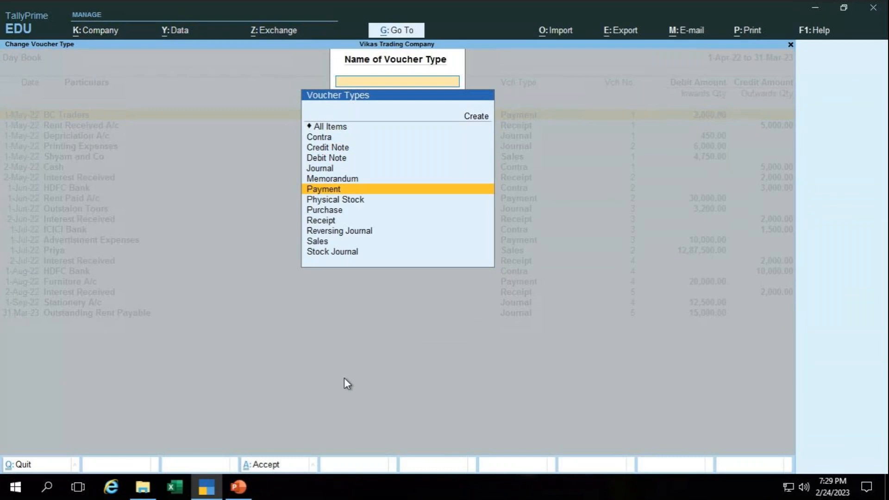
{"action": "key", "text": "Return"}
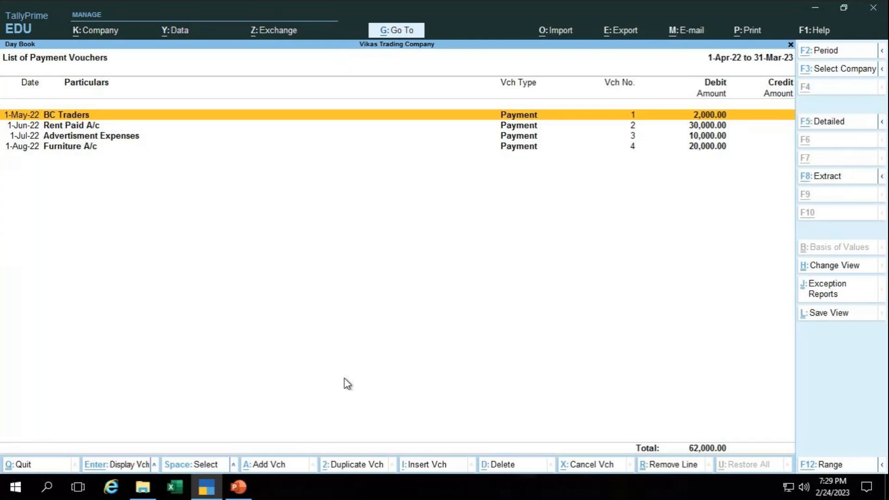
- Set the payment voucher list's period to 1-4-2022 to 31-3-2023 again, and leave the report
{"action": "key", "text": "alt+F2"}
{"action": "type", "text": "1.4"}
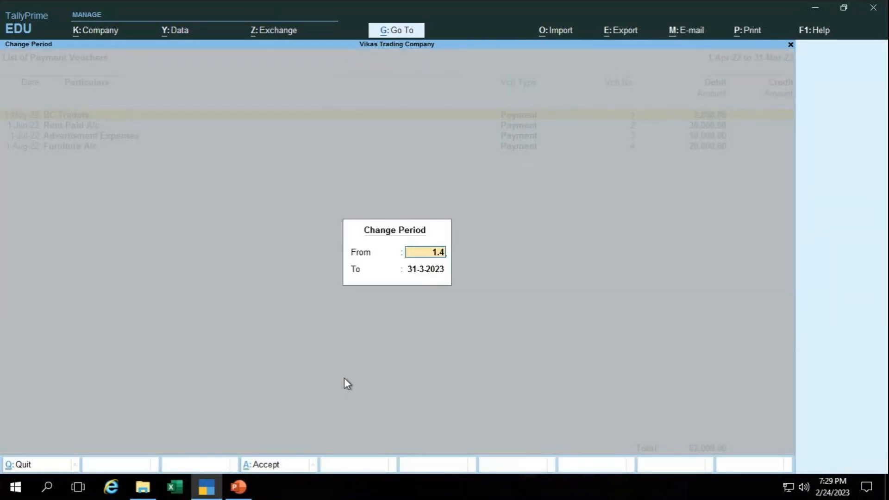
{"action": "key", "text": "Return"}
{"action": "key", "text": "Return"}
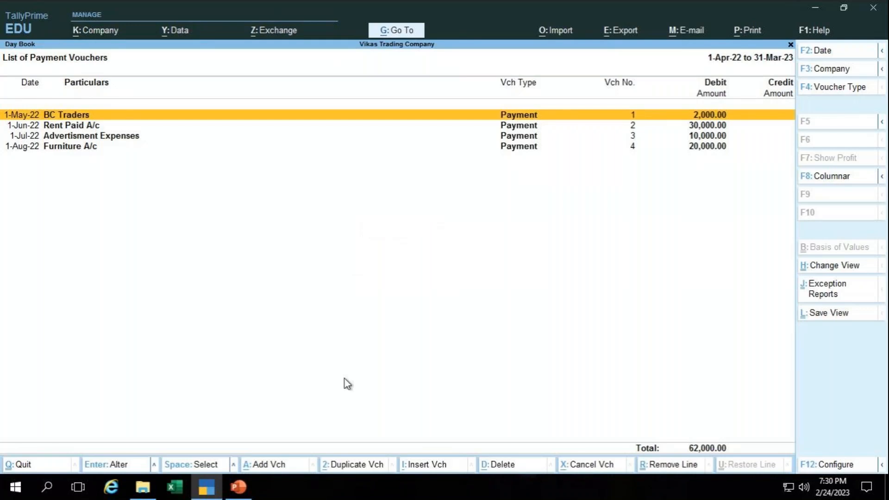
{"action": "key", "text": "Escape"}
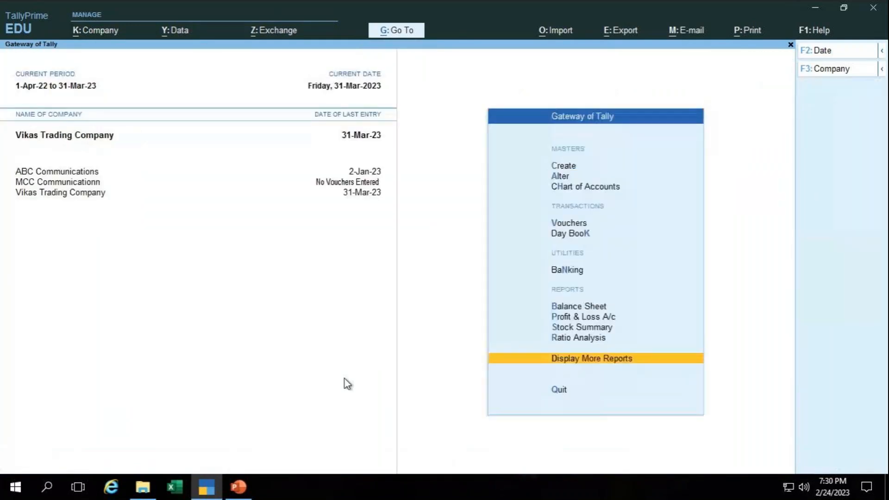
- Open the Day Book directly from the Gateway of Tally's transaction options
{"action": "key", "text": "Up"}
{"action": "key", "text": "Up"}
{"action": "key", "text": "Up"}
{"action": "key", "text": "Up"}
{"action": "key", "text": "Up"}
{"action": "key", "text": "Up"}
{"action": "key", "text": "Up"}
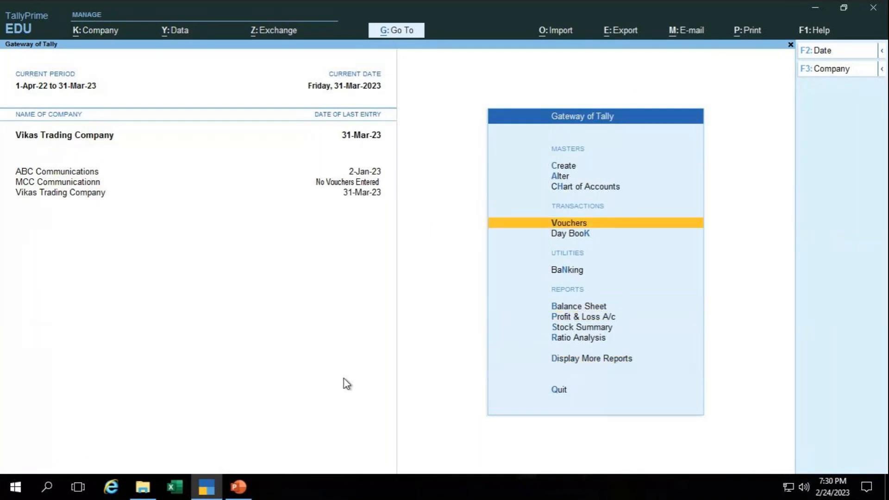
{"action": "key", "text": "Down"}
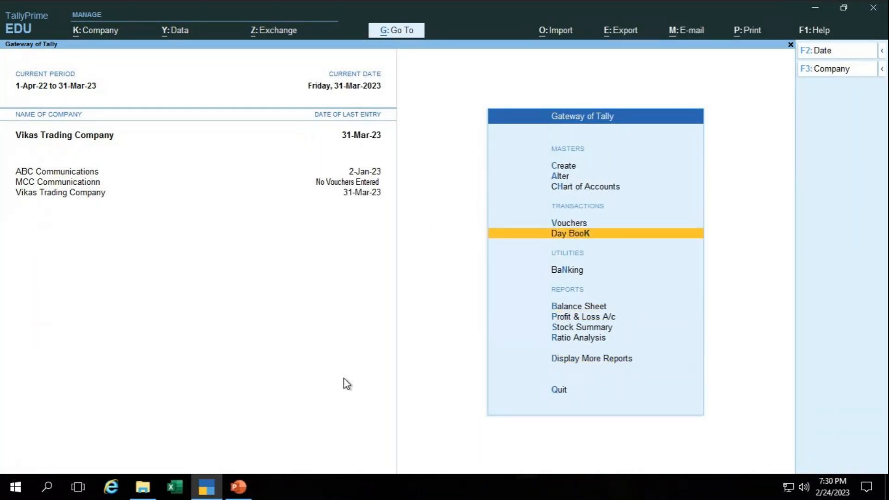
{"action": "key", "text": "Return"}
- View all Day Book vouchers for the period 1-4-2022 to 31-3-2023, and close the report
{"action": "key", "text": "alt+F2"}
{"action": "type", "text": "1.4"}
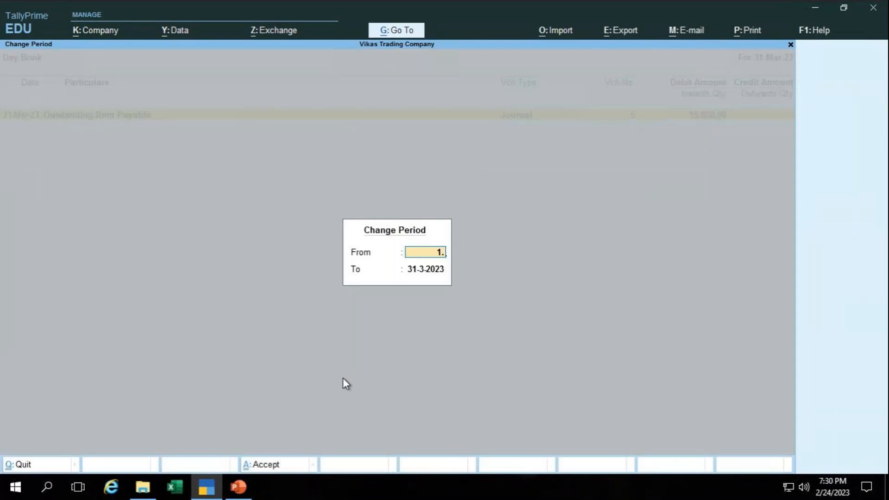
{"action": "key", "text": "Return"}
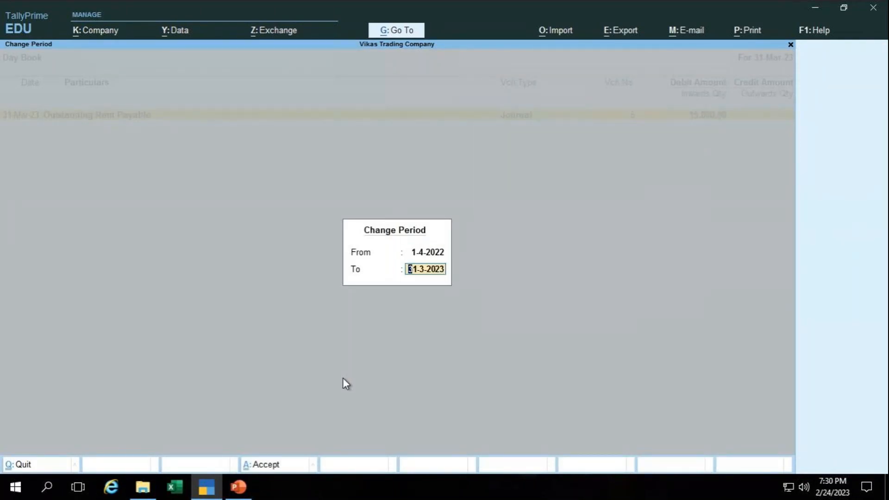
{"action": "key", "text": "Return"}
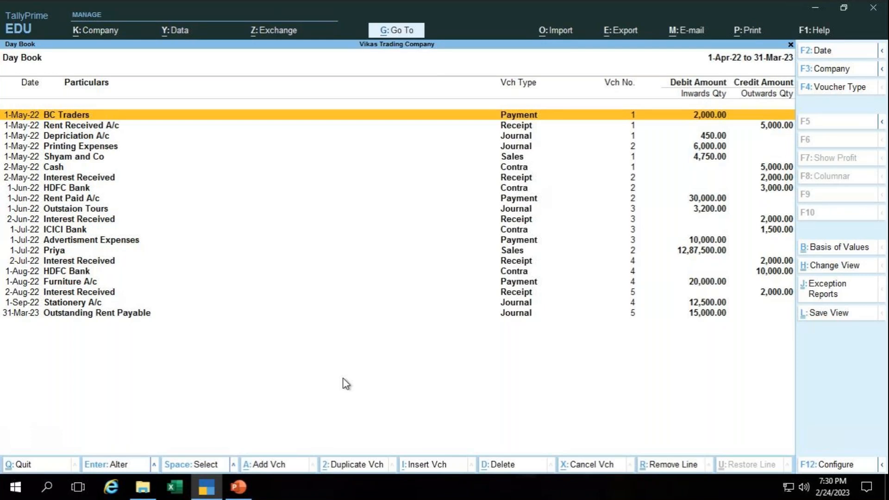
{"action": "key", "text": "Escape"}
{"action": "key", "text": "Escape"}
{"action": "key", "text": "Escape"}
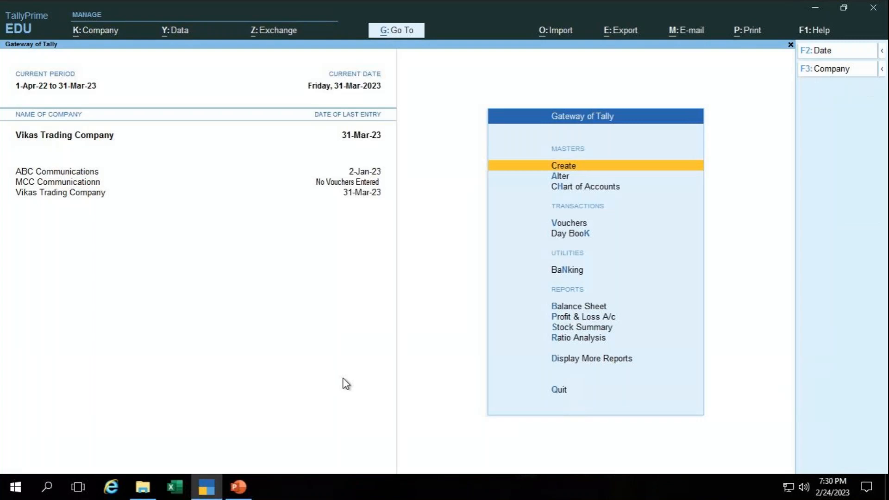
- Bring up the list of Account Books among the additional accounting reports
{"action": "key", "text": "Down"}
{"action": "key", "text": "Down"}
{"action": "key", "text": "Down"}
{"action": "key", "text": "Down"}
{"action": "key", "text": "Down"}
{"action": "key", "text": "Down"}
{"action": "key", "text": "Down"}
{"action": "key", "text": "Down"}
{"action": "key", "text": "Down"}
{"action": "key", "text": "Down"}
{"action": "key", "text": "Return"}
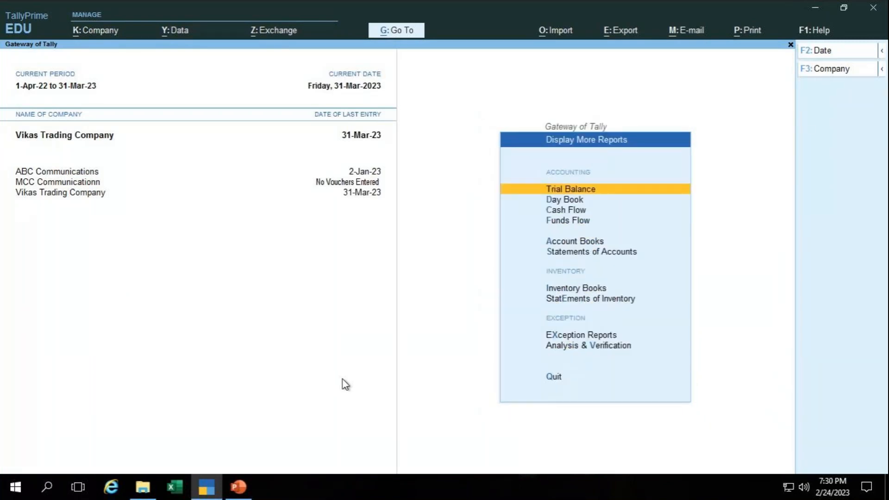
{"action": "key", "text": "Down"}
{"action": "key", "text": "Down"}
{"action": "key", "text": "Down"}
{"action": "key", "text": "Down"}
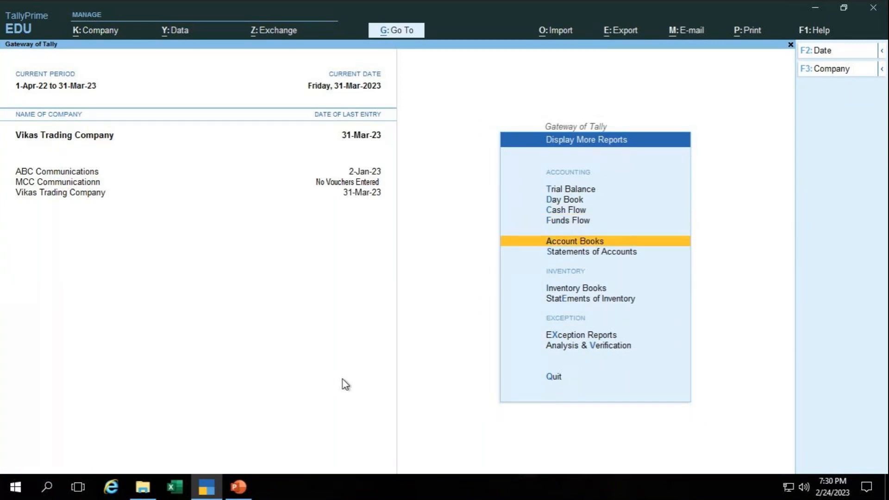
{"action": "key", "text": "Return"}
- Open the Ledger report for the Interest Received ledger
{"action": "key", "text": "Down"}
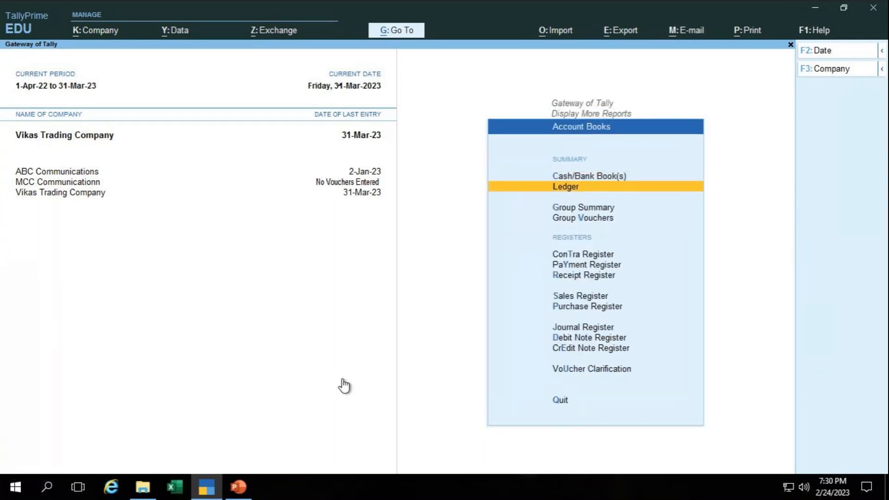
{"action": "key", "text": "Return"}
{"action": "type", "text": "Int"}
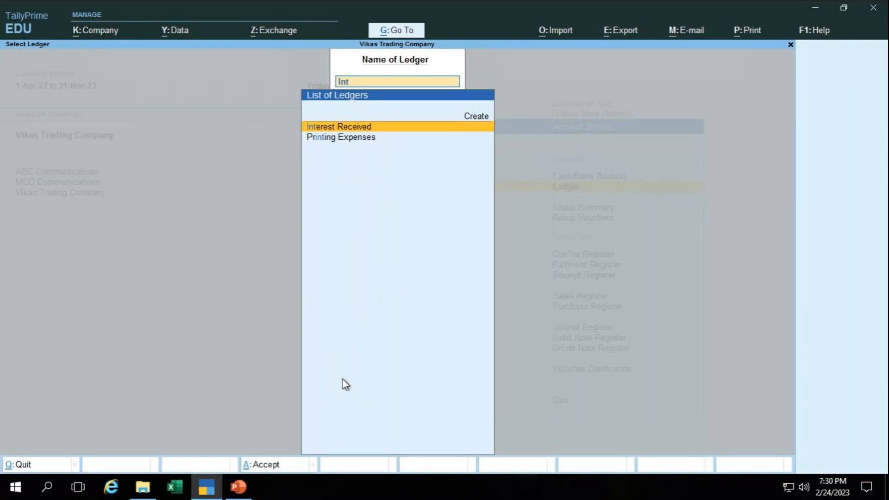
{"action": "key", "text": "Return"}
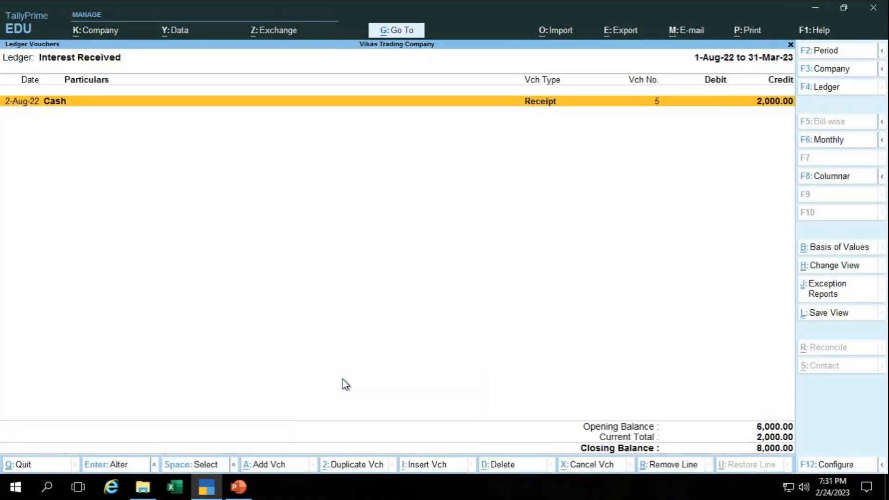
- View the Interest Received ledger vouchers for the period 1-4-2022 to 31-3-2023
{"action": "key", "text": "F2"}
{"action": "type", "text": "1.4"}
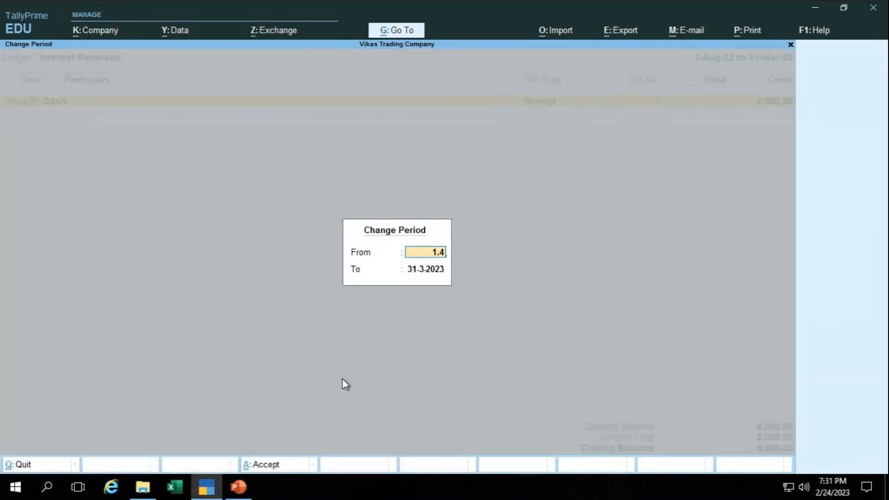
{"action": "key", "text": "Return"}
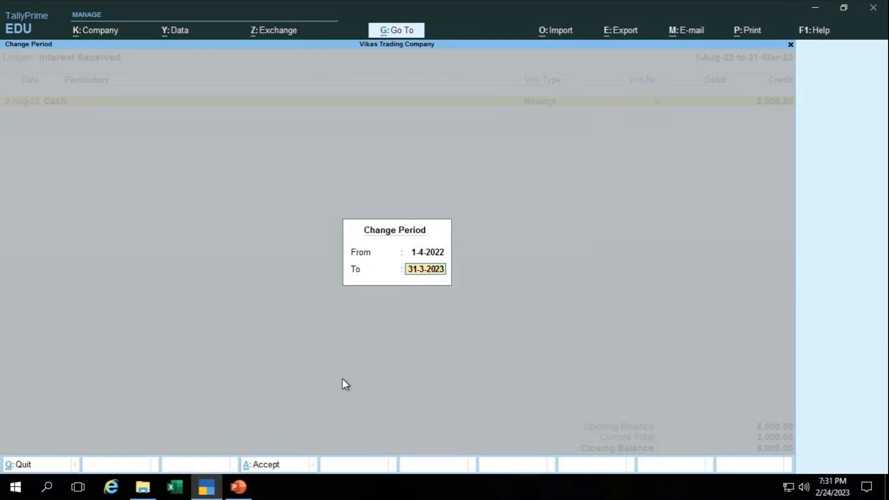
{"action": "key", "text": "Return"}
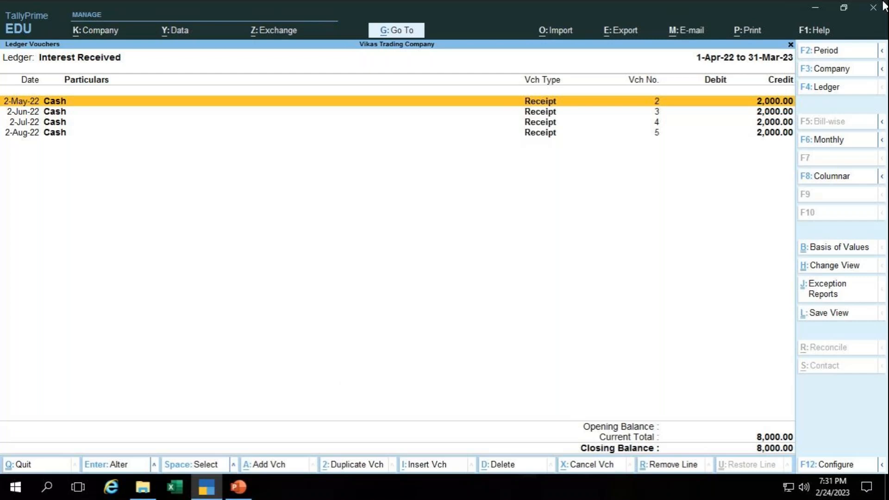
- Minimize the open windows, switch to File Explorer and open the Taxation folder on the Z: network drive
{"action": "left_click", "coordinate": [814, 6]}
{"action": "left_click", "coordinate": [813, 6]}
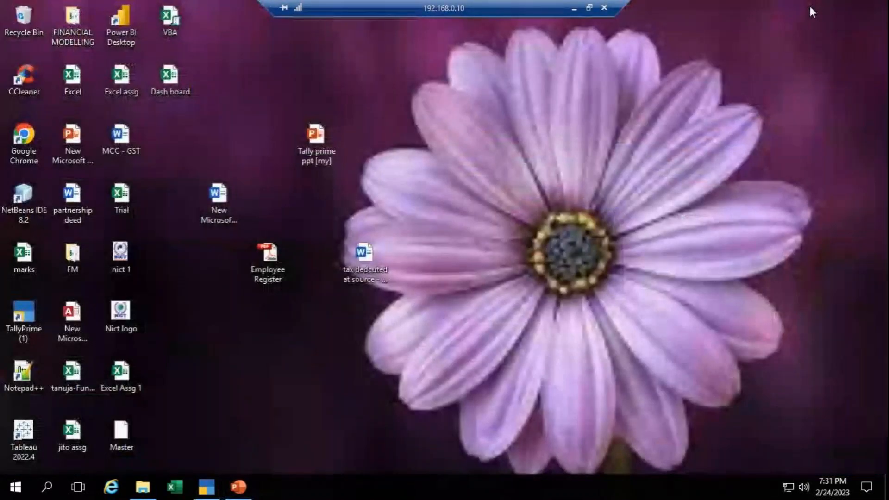
{"action": "left_click", "coordinate": [143, 487]}
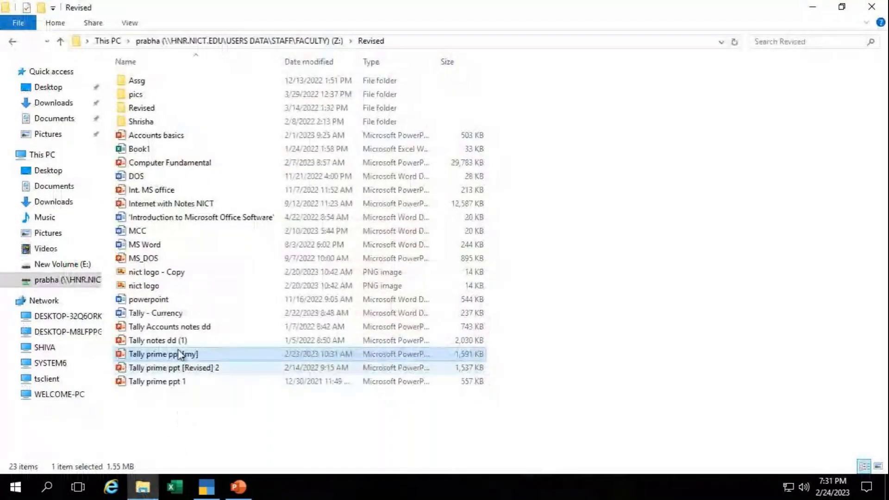
{"action": "left_click", "coordinate": [239, 41]}
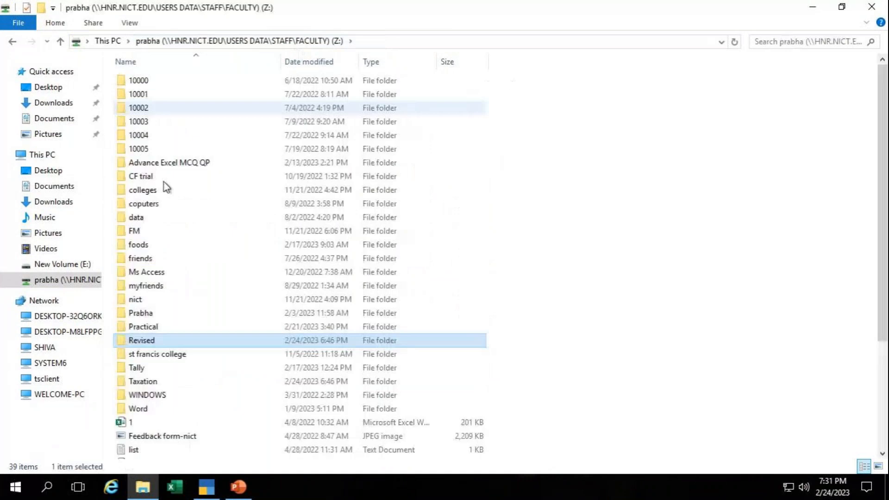
{"action": "double_click", "coordinate": [151, 382]}
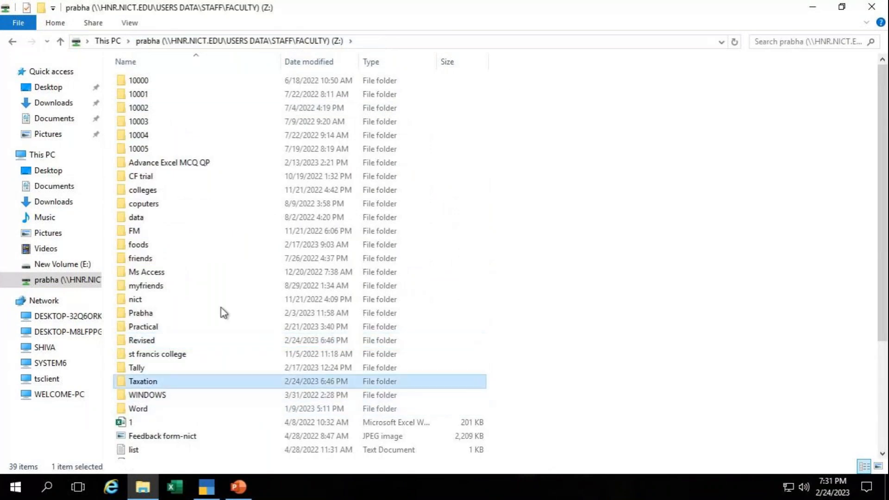
- Open the GST presentation in PowerPoint, entering the file password, and go to the "What is GST" slide
{"action": "double_click", "coordinate": [152, 96]}
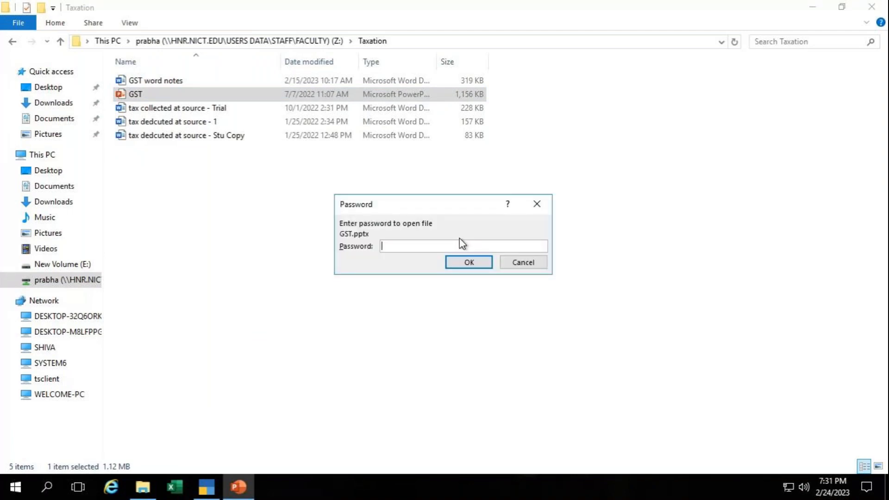
{"action": "type", "text": "**"}
{"action": "type", "text": "*"}
{"action": "key", "text": "Return"}
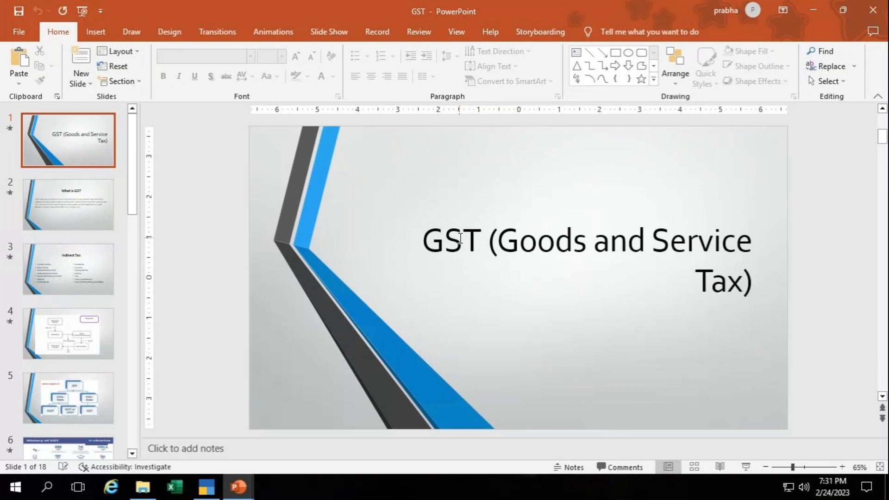
{"action": "scroll", "coordinate": [461, 238], "scroll_direction": "down", "scroll_amount": 1}
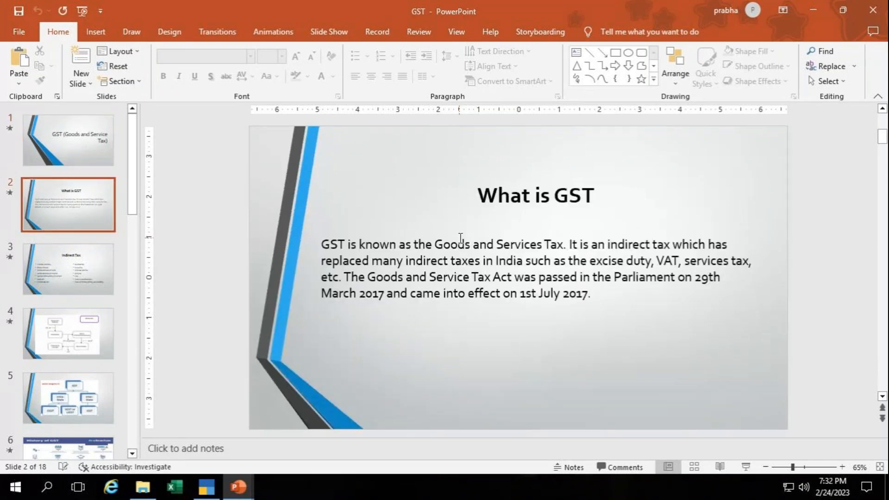